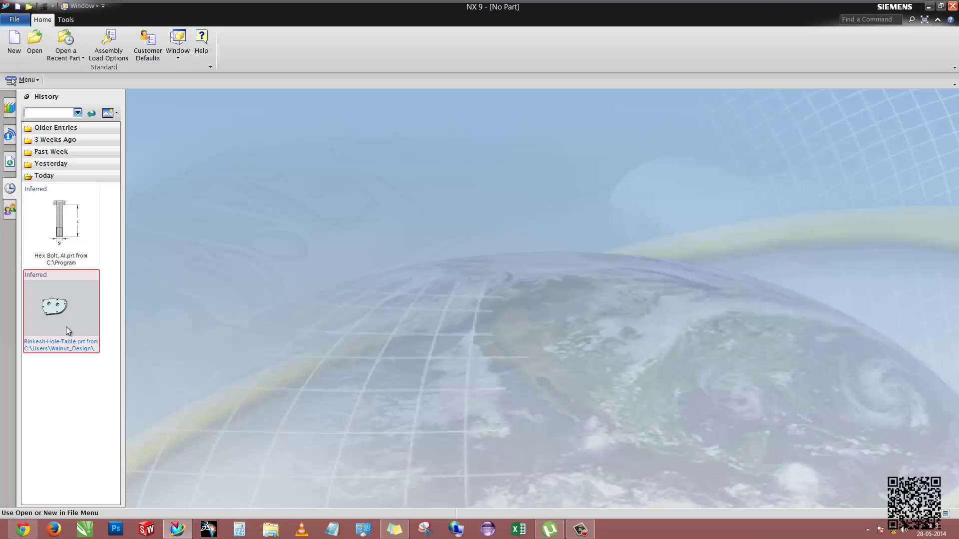
# Step: Open Rinkesh-Hole-Table.prt from recent parts and orbit the plate to inspect it
pyautogui.click(66, 326)
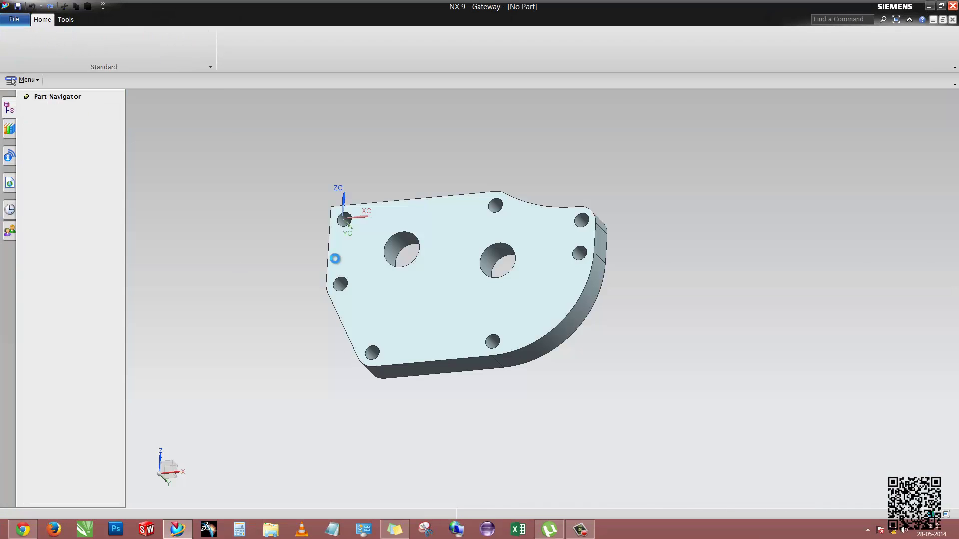
pyautogui.rightClick(323, 190)
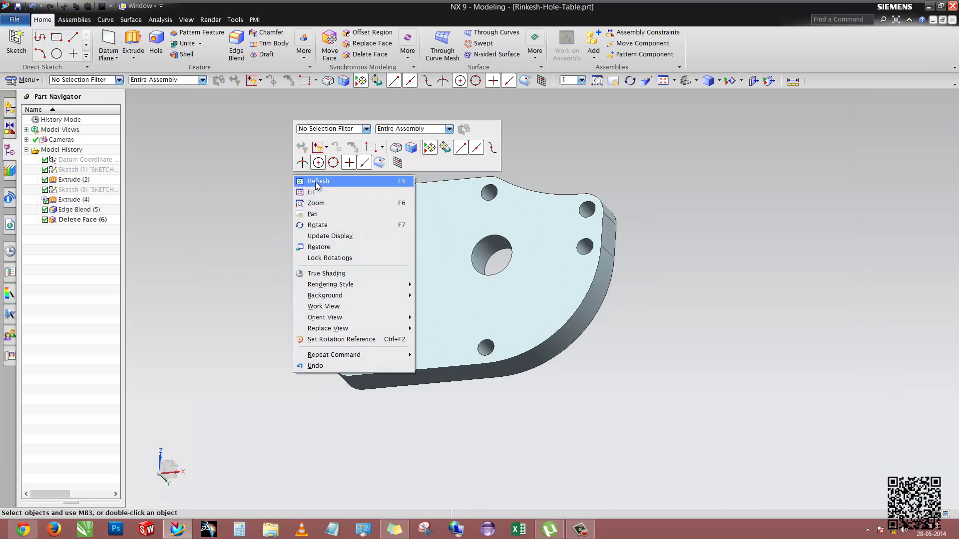
pyautogui.click(315, 183)
pyautogui.moveTo(336, 219)
pyautogui.mouseDown(button='middle')
pyautogui.moveTo(287, 235)
pyautogui.moveTo(230, 208)
pyautogui.moveTo(270, 235)
pyautogui.moveTo(259, 220)
pyautogui.moveTo(249, 242)
pyautogui.moveTo(261, 304)
pyautogui.moveTo(291, 300)
pyautogui.moveTo(310, 359)
pyautogui.moveTo(257, 360)
pyautogui.moveTo(314, 240)
pyautogui.moveTo(312, 409)
pyautogui.moveTo(352, 256)
pyautogui.moveTo(397, 290)
pyautogui.mouseUp(button='middle')
# Step: Switch to Drafting and create a standard A4 - 210 x 297 sheet at 1:1 scale
pyautogui.click(18, 22)
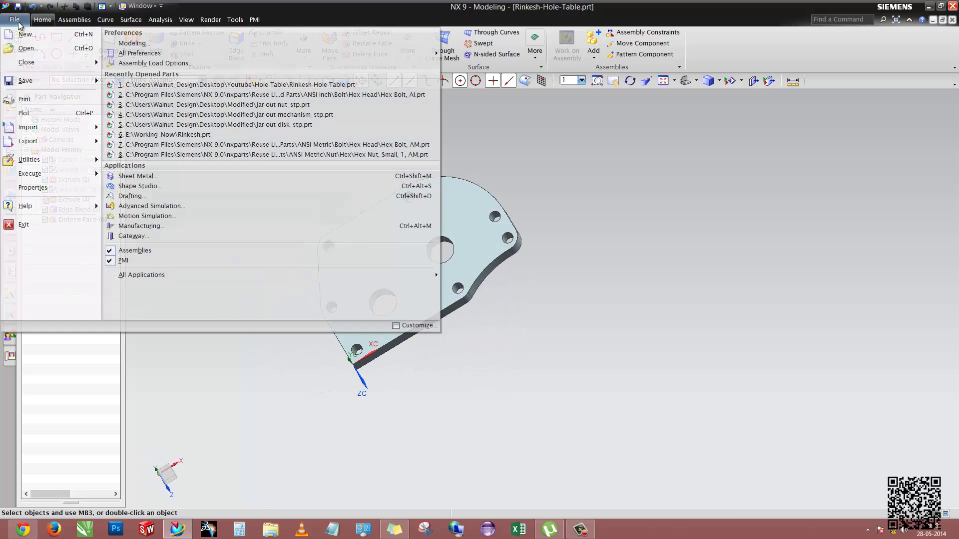
pyautogui.click(131, 197)
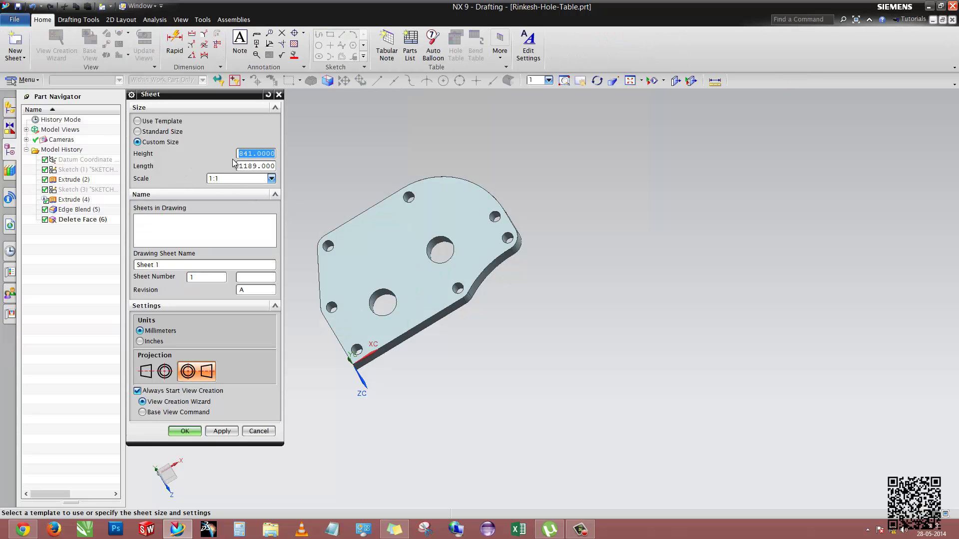
pyautogui.click(161, 132)
pyautogui.click(245, 153)
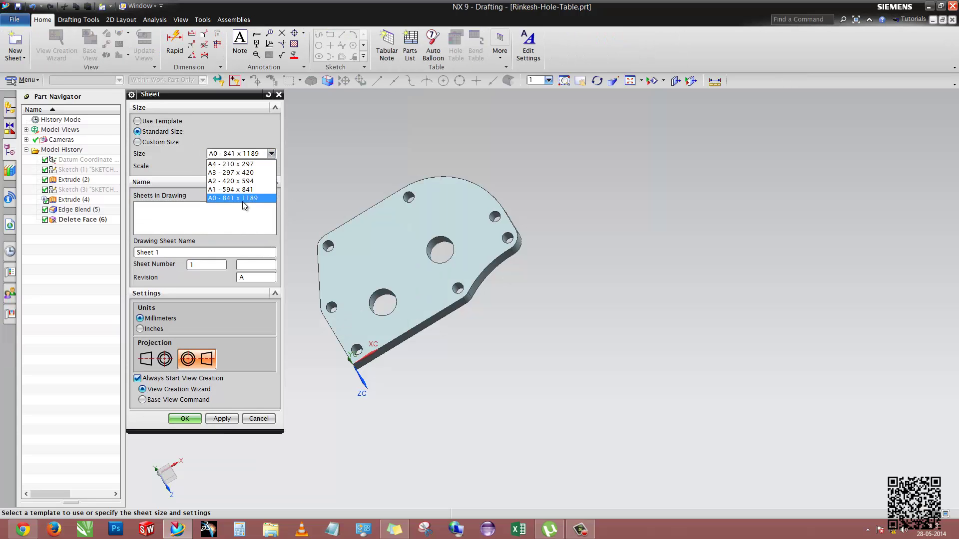
pyautogui.click(230, 164)
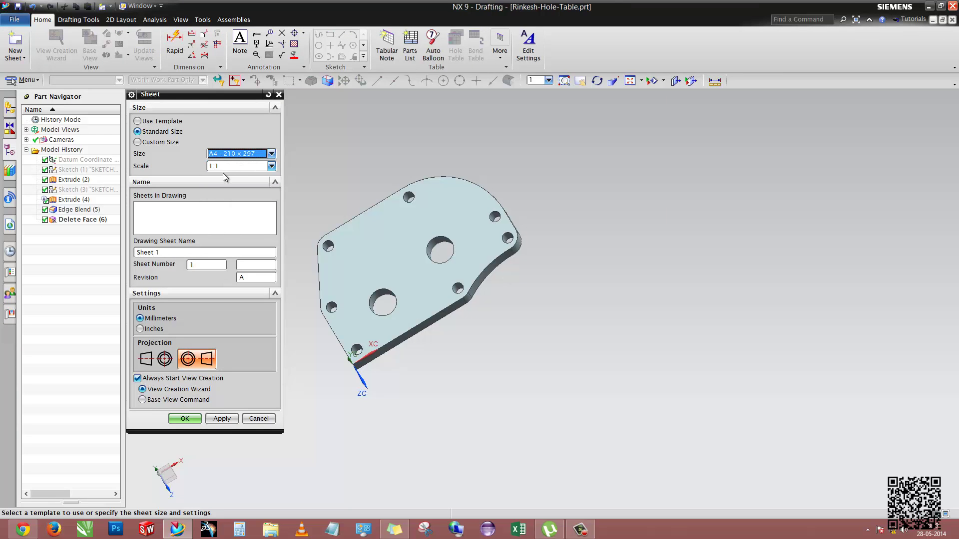
pyautogui.click(226, 177)
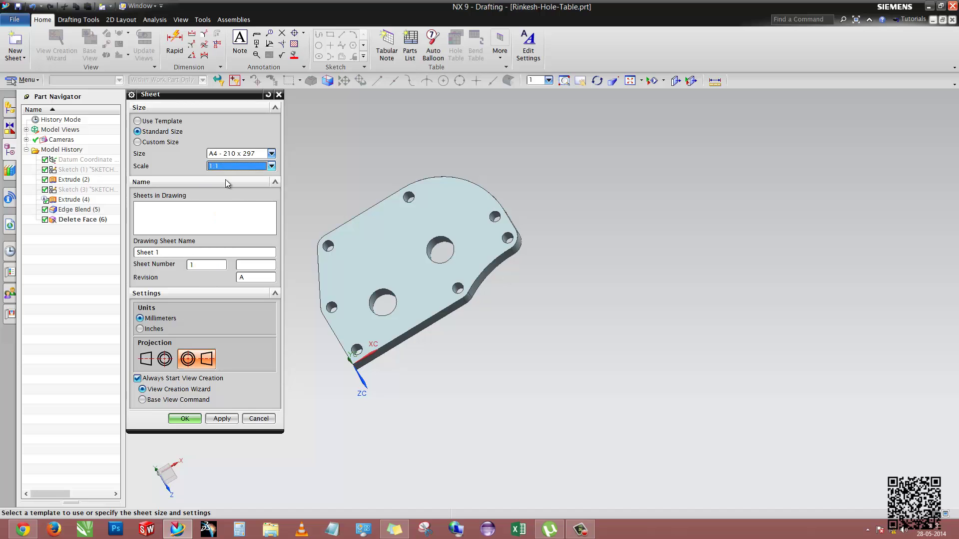
pyautogui.click(184, 420)
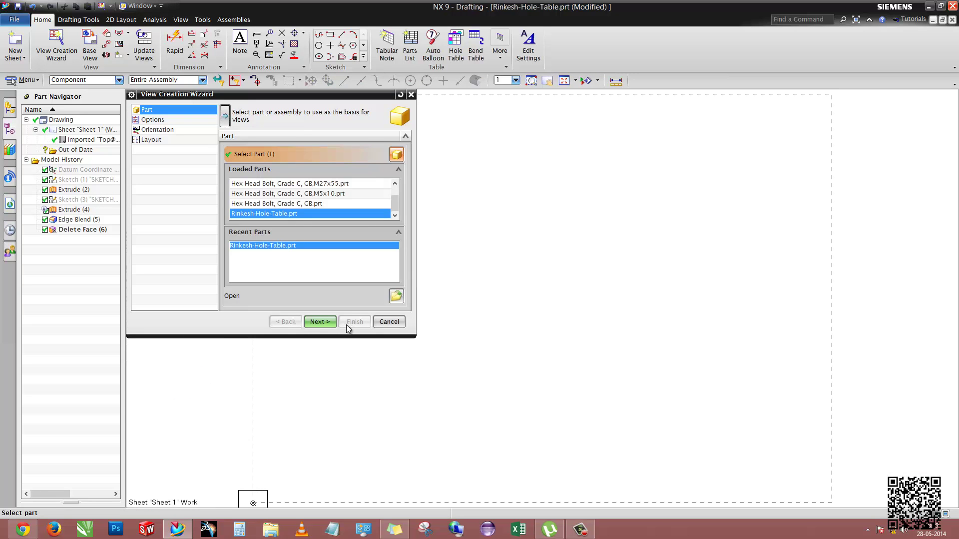
# Step: Use the plate part with a Wireframe preview style and black hidden lines
pyautogui.click(319, 322)
pyautogui.click(360, 263)
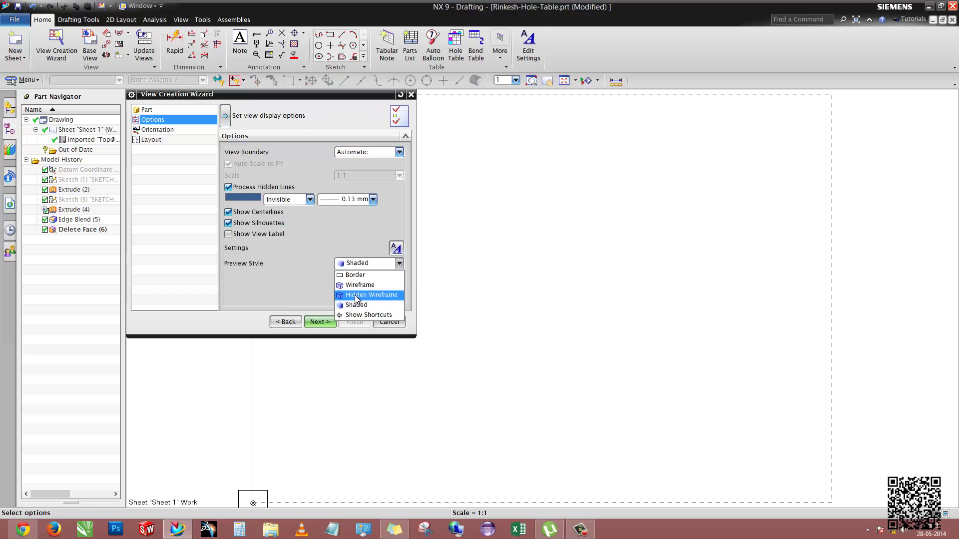
pyautogui.click(354, 286)
pyautogui.click(321, 322)
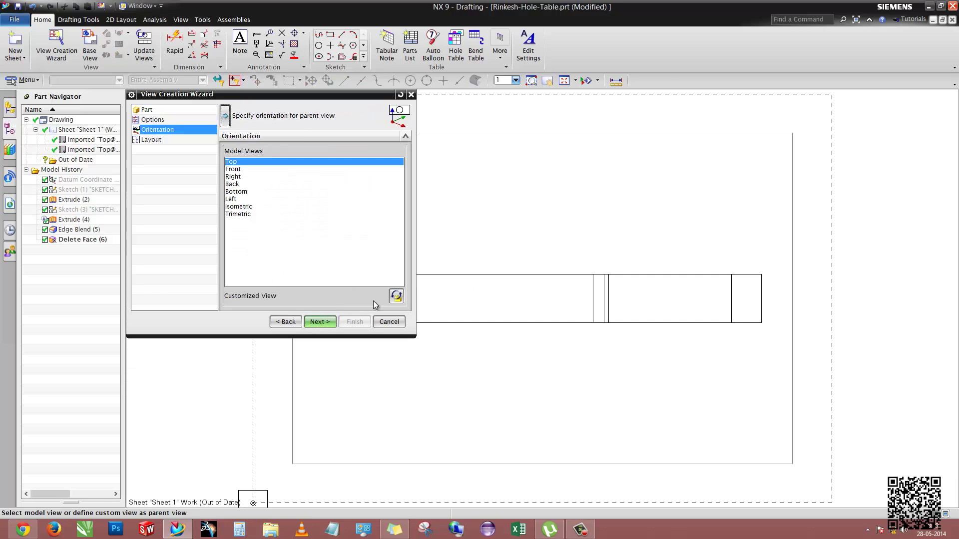
pyautogui.click(283, 322)
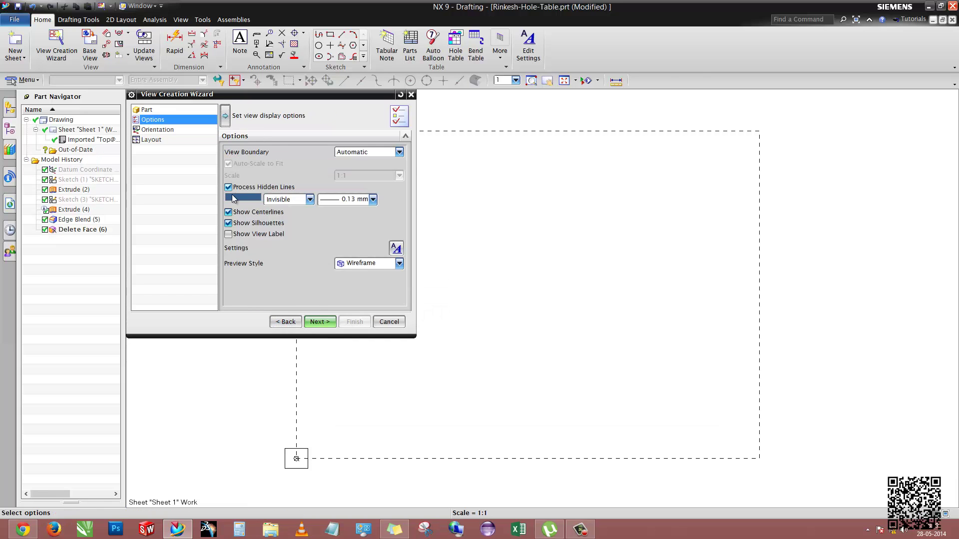
pyautogui.click(235, 198)
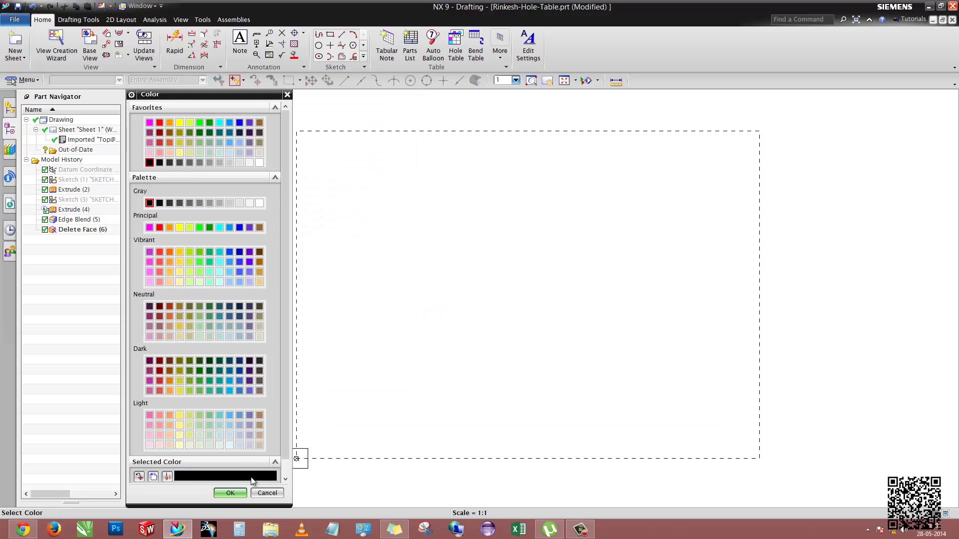
pyautogui.click(231, 494)
pyautogui.click(323, 322)
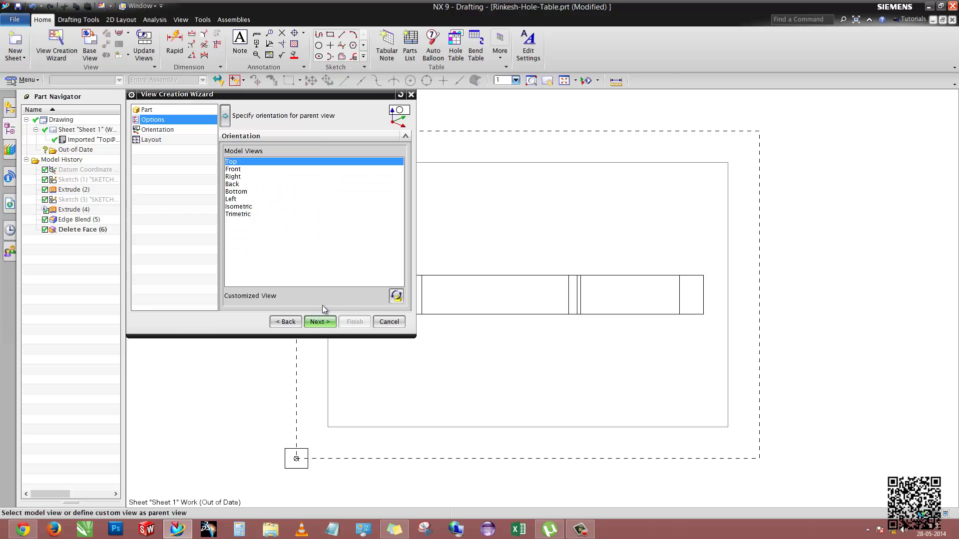
# Step: Choose the Front orientation after comparing others, and place the view on the sheet
pyautogui.click(235, 169)
pyautogui.click(235, 177)
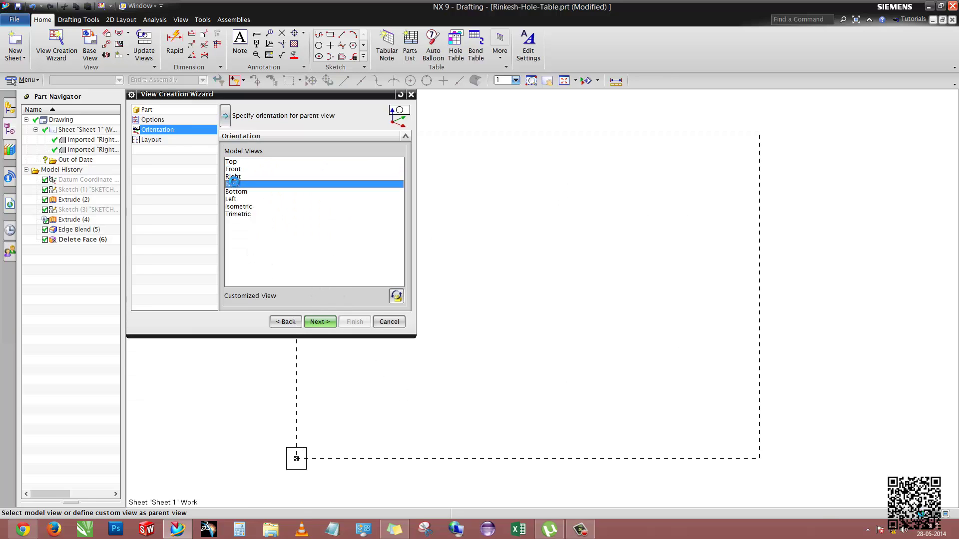
pyautogui.click(235, 192)
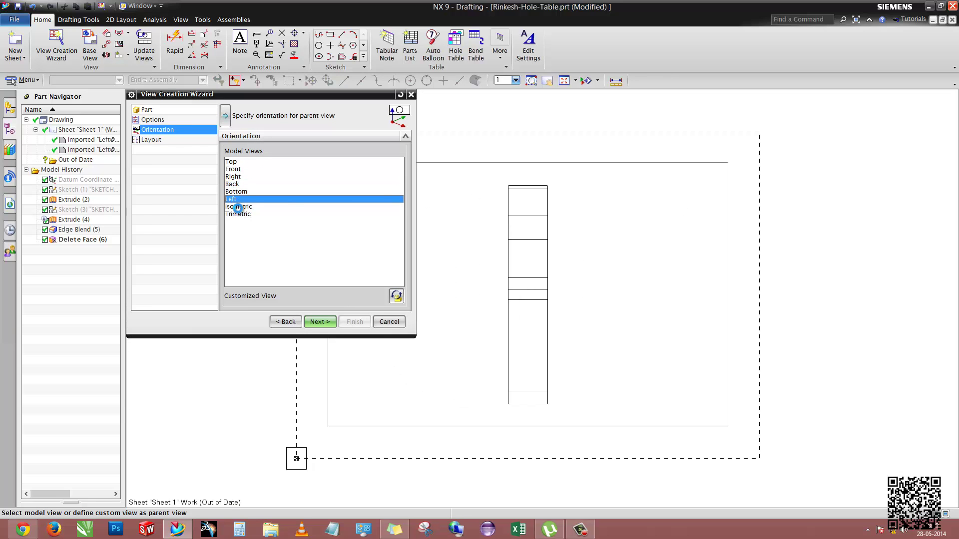
pyautogui.click(238, 206)
pyautogui.click(235, 177)
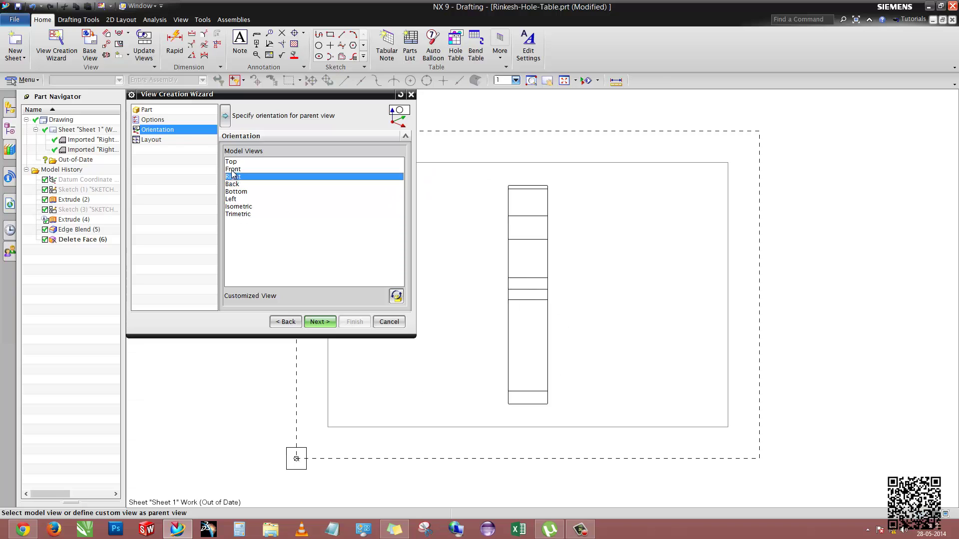
pyautogui.click(232, 169)
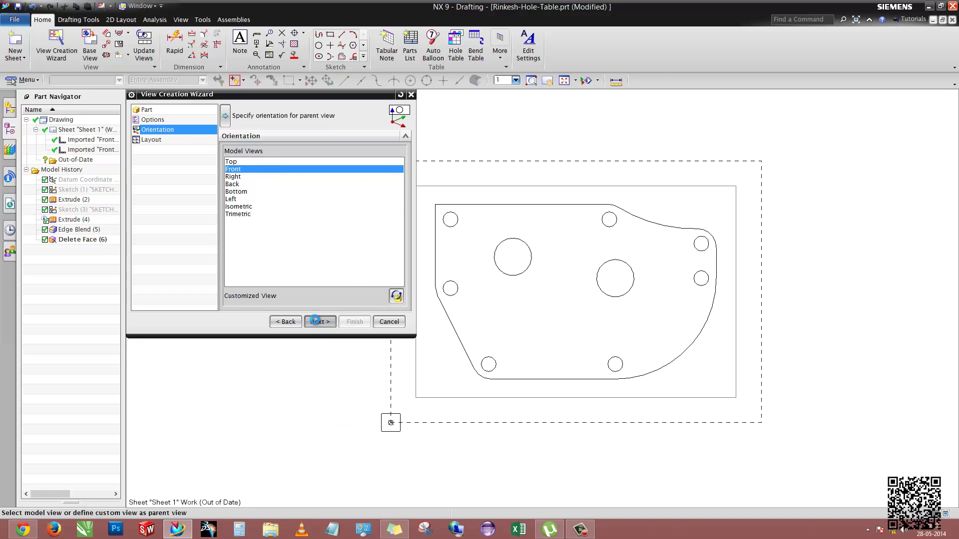
pyautogui.click(315, 320)
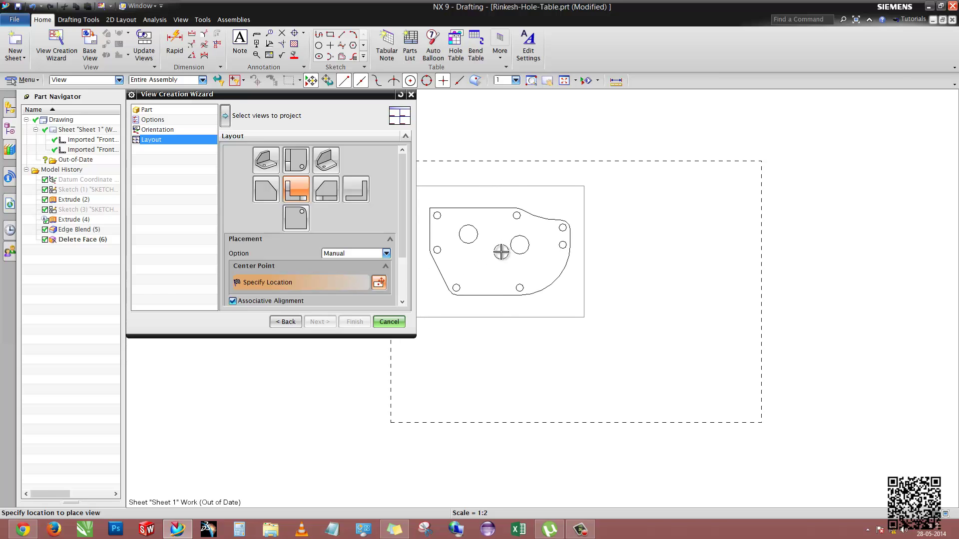
pyautogui.click(500, 250)
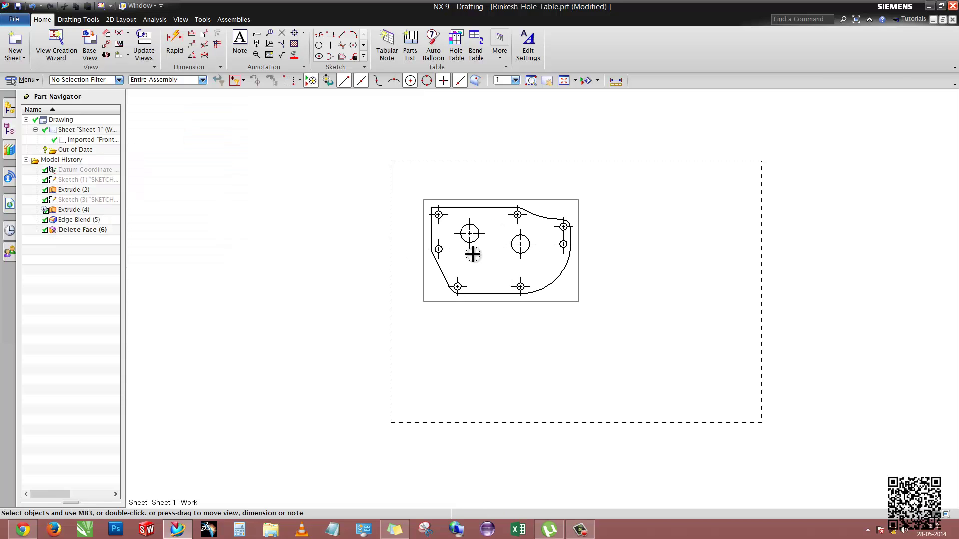
# Step: Zoom in on the plate's Front view on the sheet
pyautogui.scroll(3, 480, 247)
pyautogui.scroll(-4, 325, 228)
pyautogui.scroll(1, 350, 232)
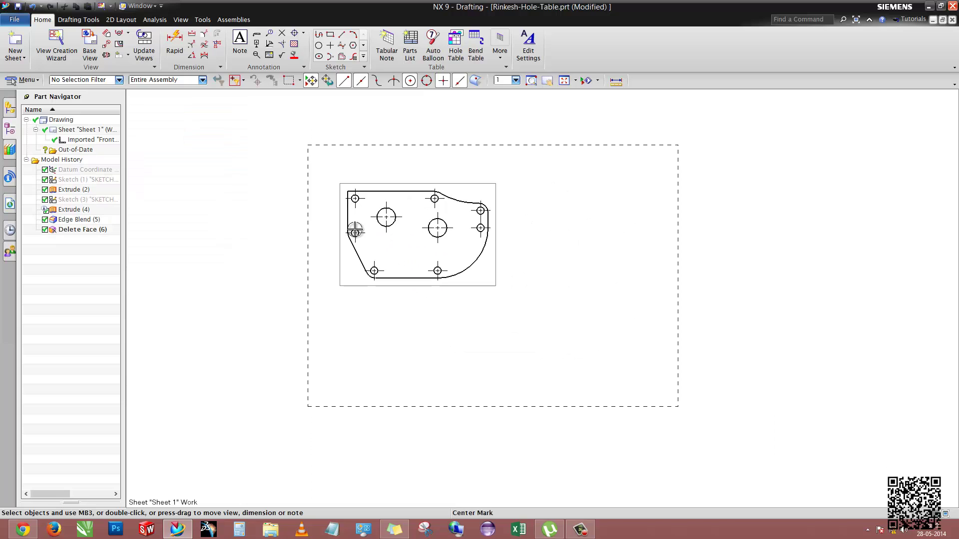
pyautogui.scroll(1, 344, 184)
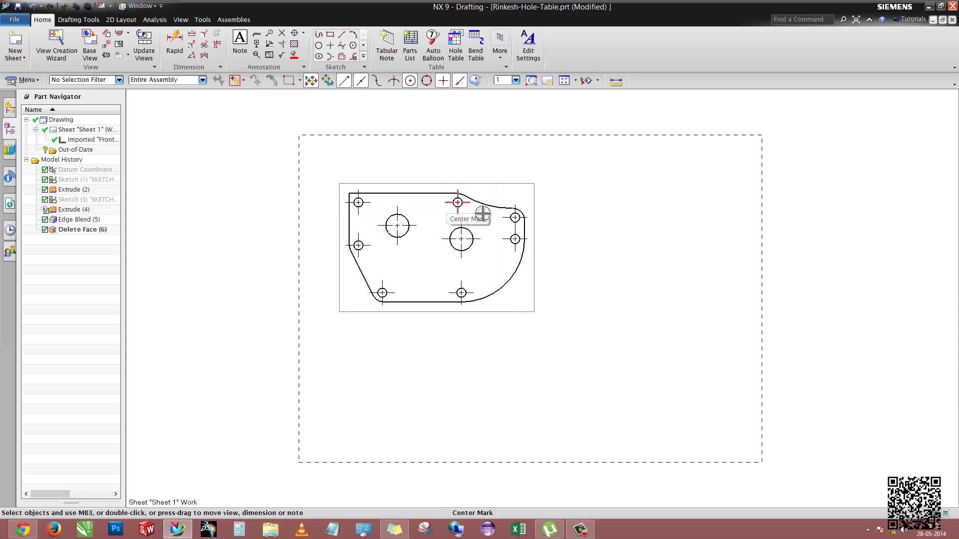
pyautogui.scroll(1, 330, 237)
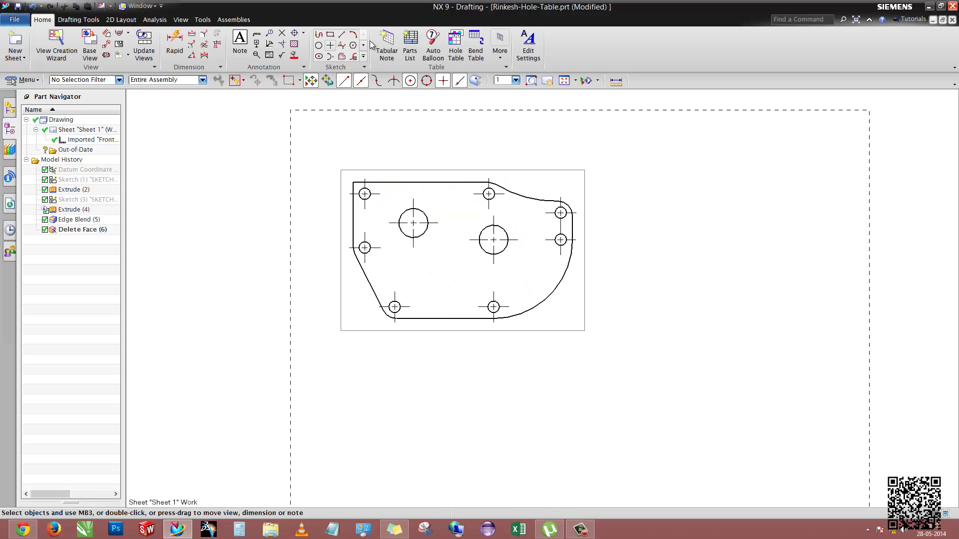
# Step: Start a hole table with the plate's top-left corner as the coordinate origin
pyautogui.click(456, 44)
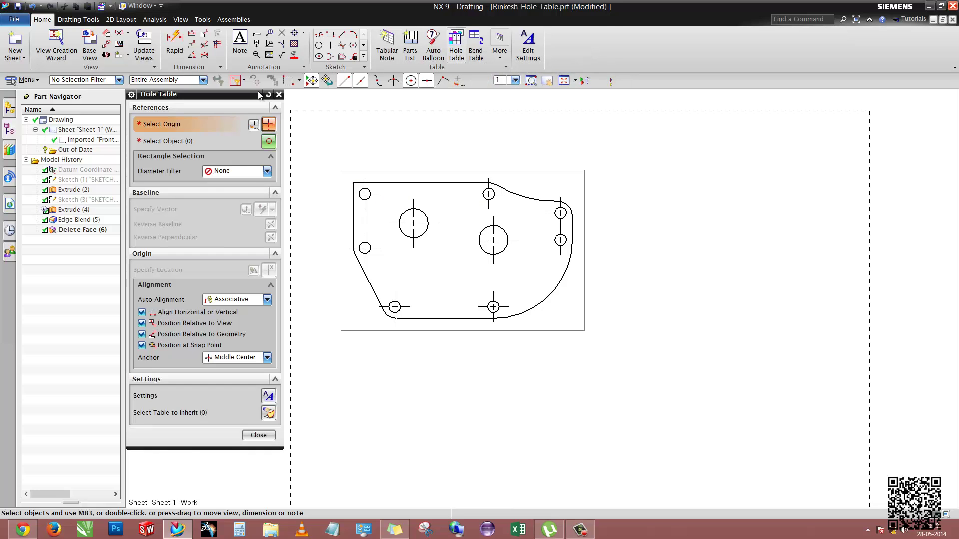
pyautogui.scroll(6, 344, 175)
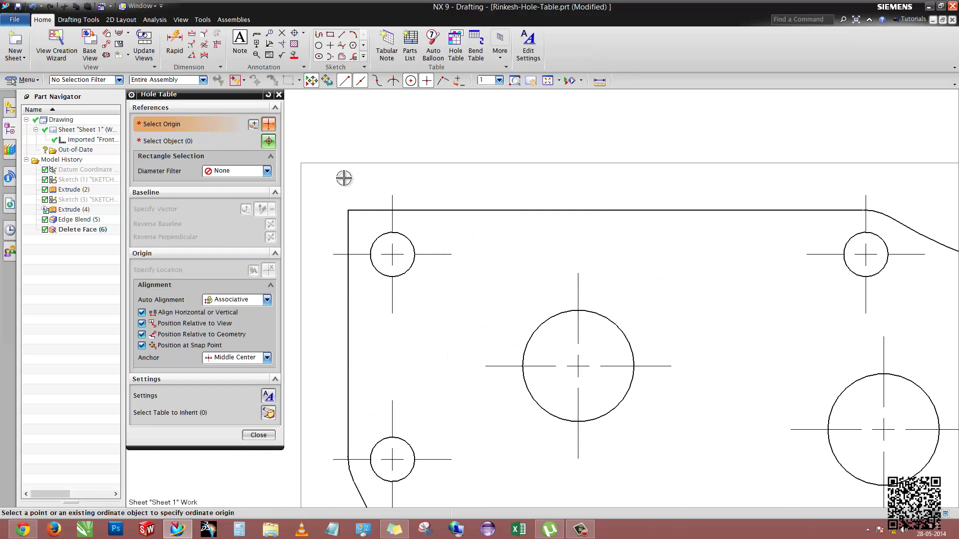
pyautogui.click(347, 210)
pyautogui.scroll(-2, 426, 176)
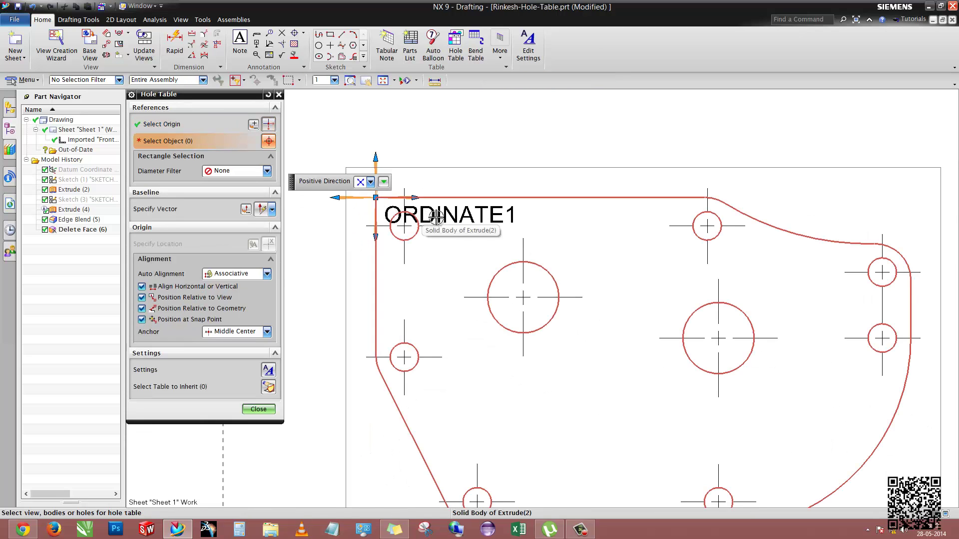
pyautogui.scroll(-2, 335, 207)
pyautogui.scroll(-1, 335, 207)
pyautogui.scroll(-1, 385, 198)
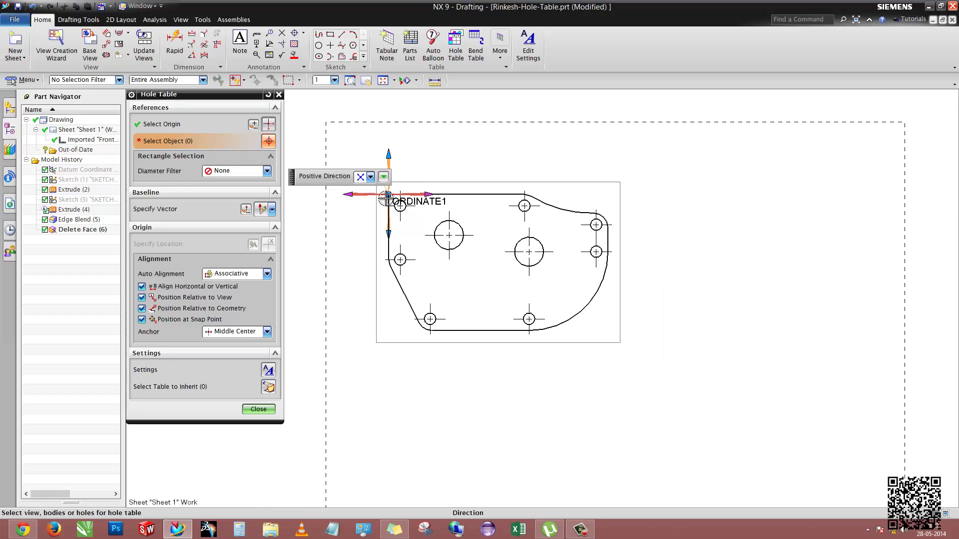
pyautogui.scroll(1, 371, 189)
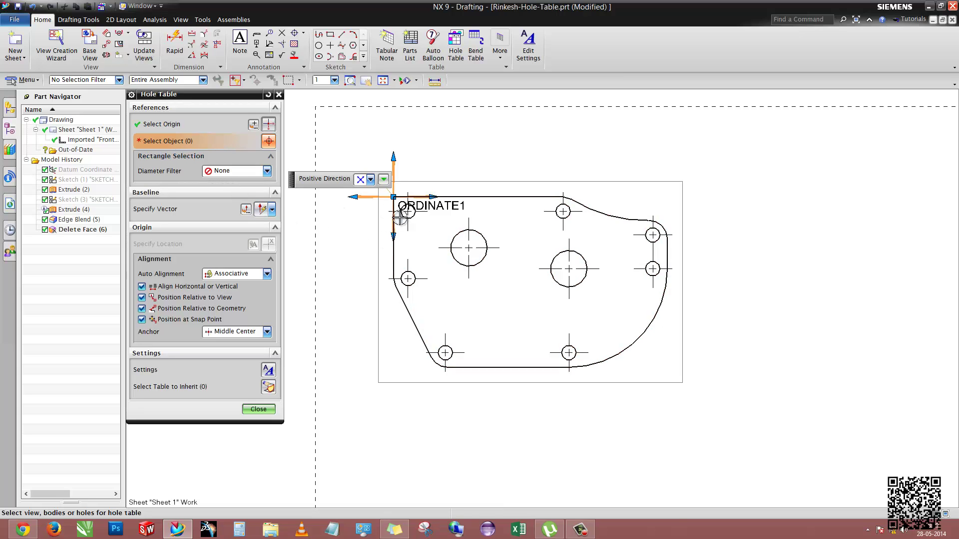
# Step: Select the plate's small holes and both large bores for the hole table
pyautogui.click(407, 216)
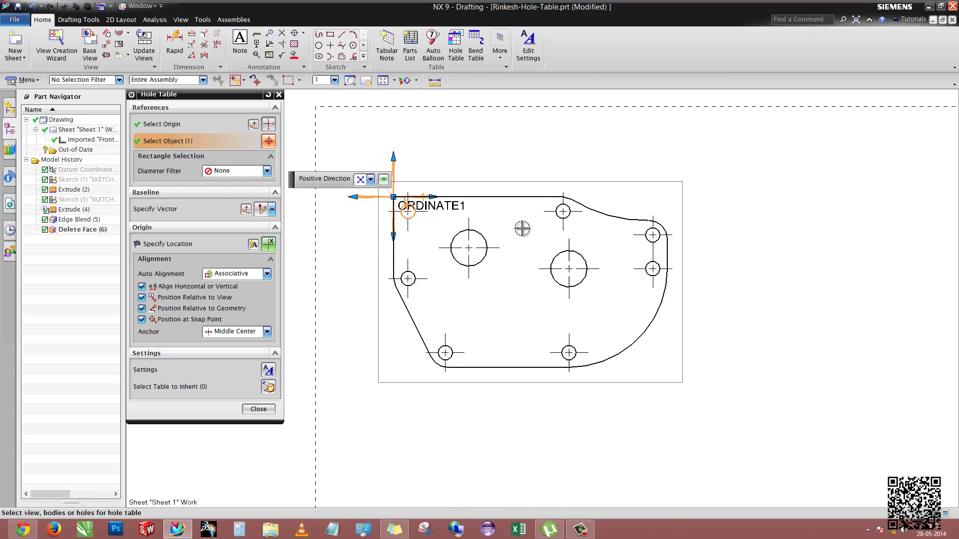
pyautogui.click(556, 219)
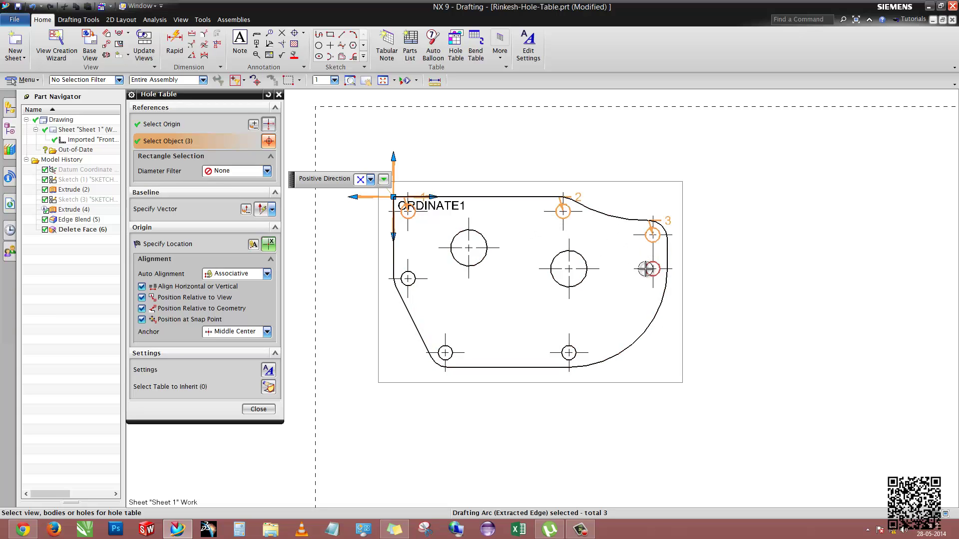
pyautogui.click(580, 344)
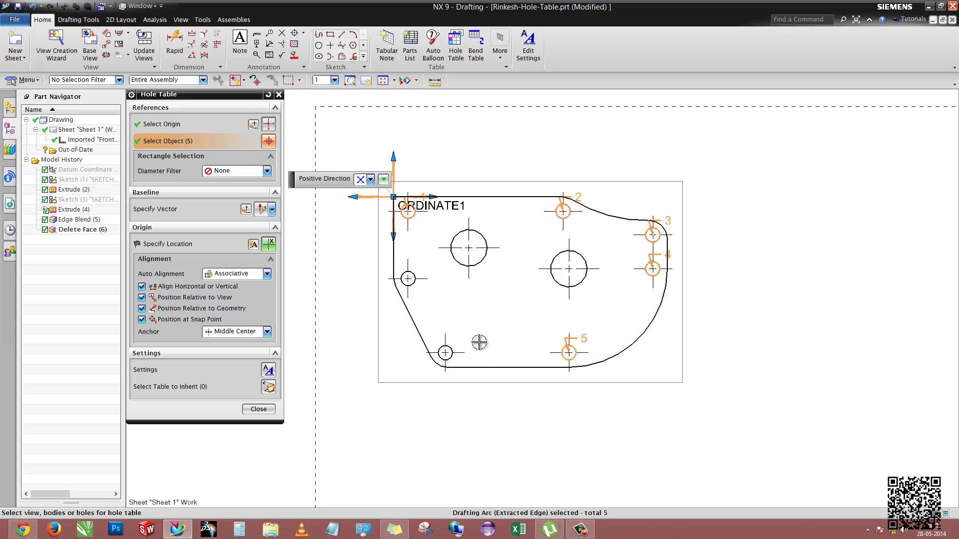
pyautogui.click(451, 342)
pyautogui.click(408, 276)
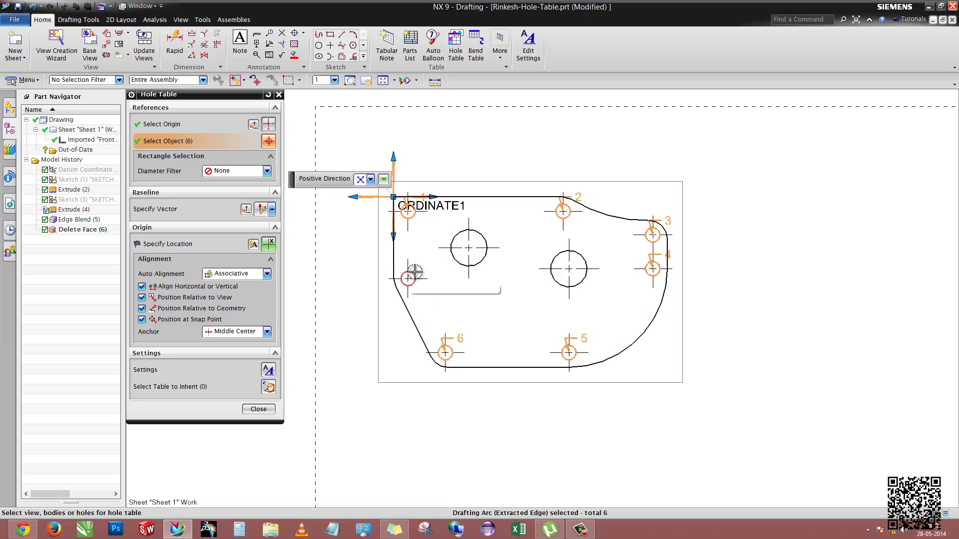
pyautogui.click(468, 270)
pyautogui.click(567, 286)
pyautogui.scroll(-2, 509, 331)
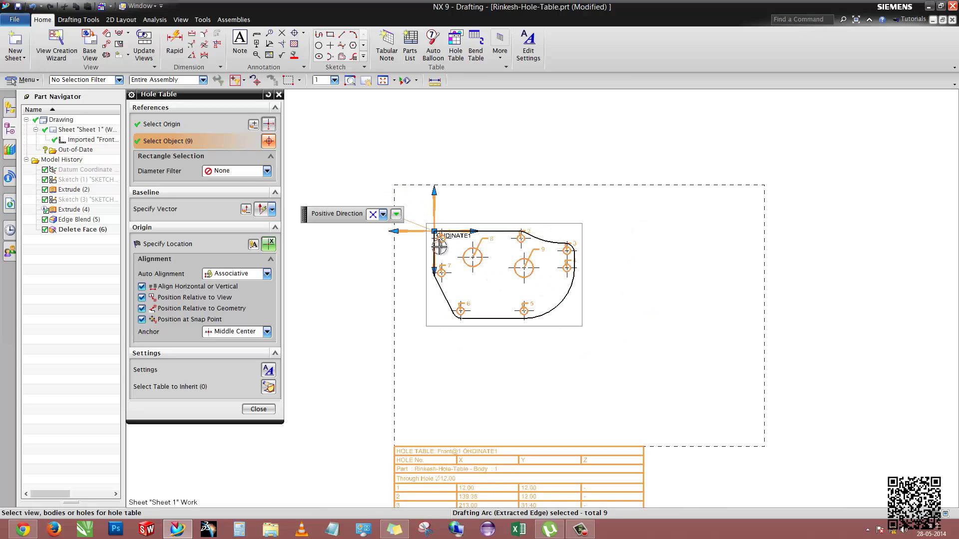
pyautogui.scroll(-2, 509, 331)
pyautogui.scroll(1, 509, 331)
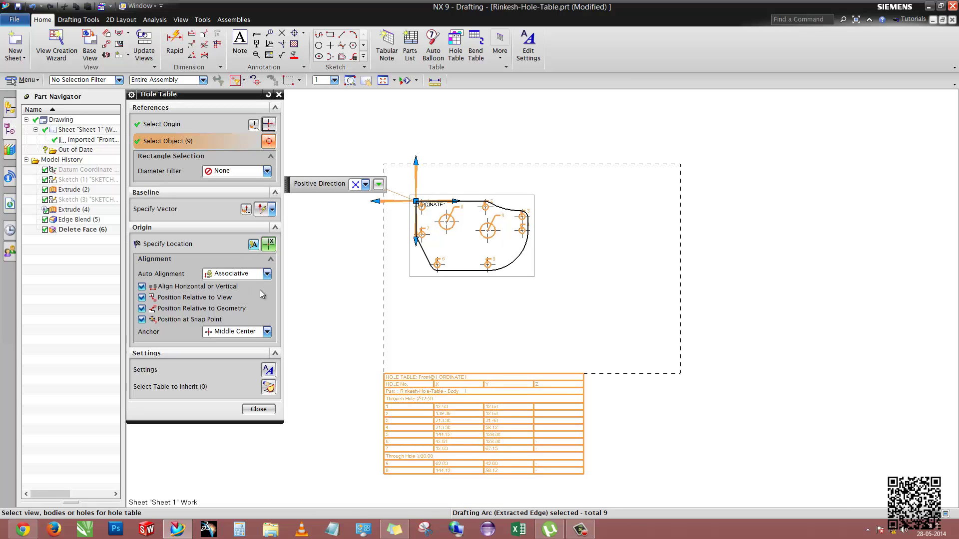
# Step: Set the hole table's lettering font to blockfont
pyautogui.click(269, 371)
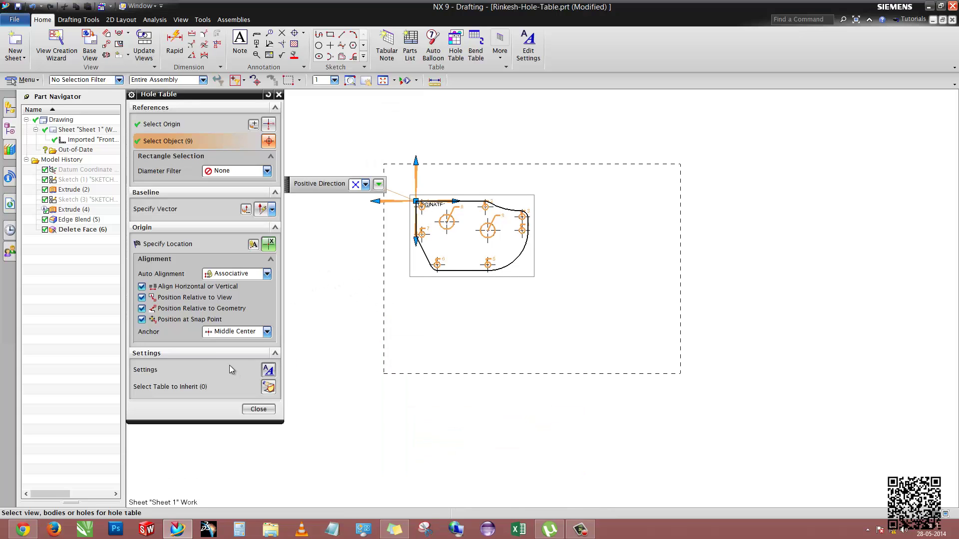
pyautogui.click(268, 371)
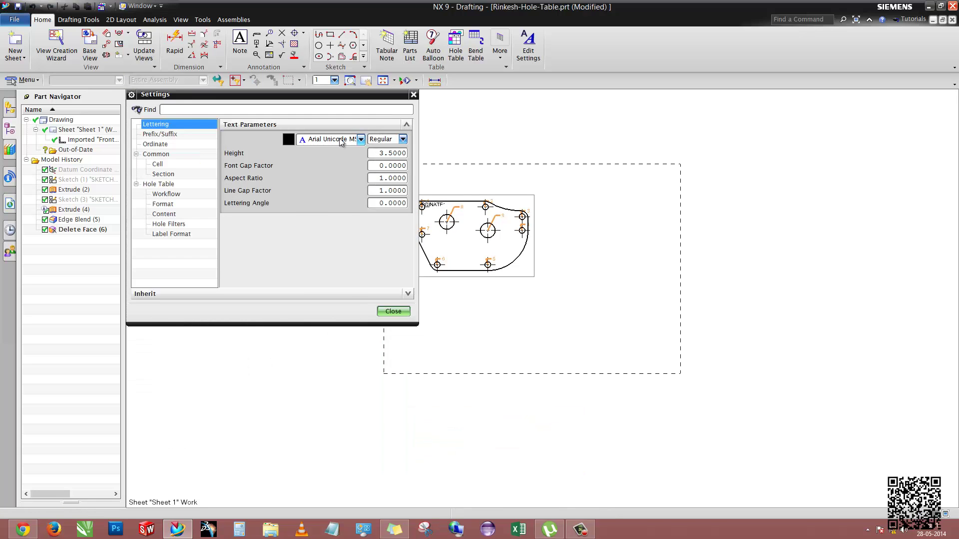
pyautogui.click(340, 142)
pyautogui.click(343, 331)
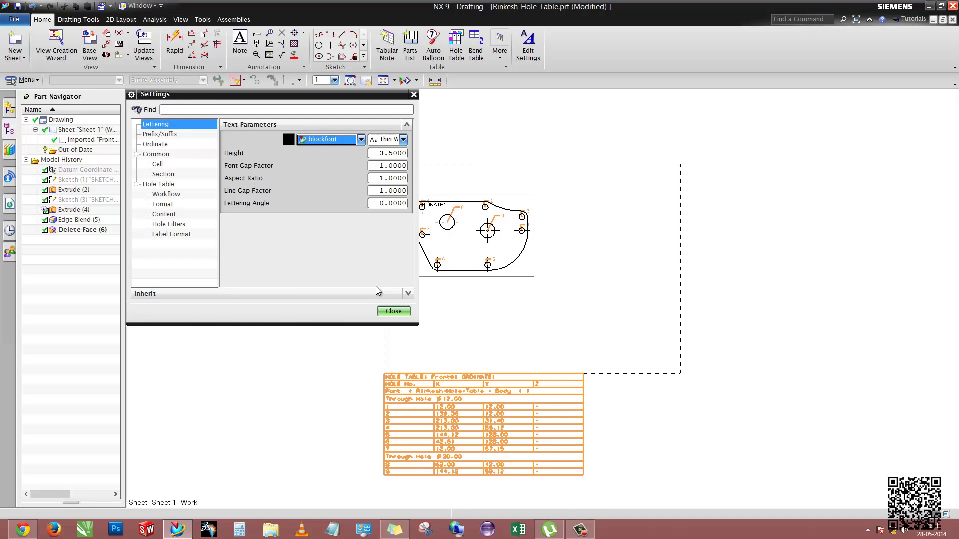
pyautogui.click(393, 311)
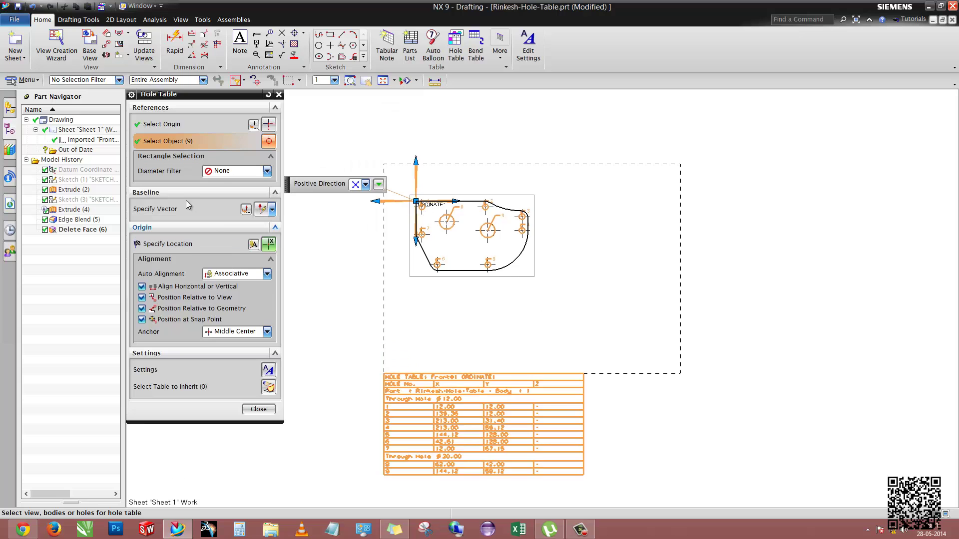
# Step: Place the hole table below-right of the view on an X-axis baseline, then undo it
pyautogui.click(176, 209)
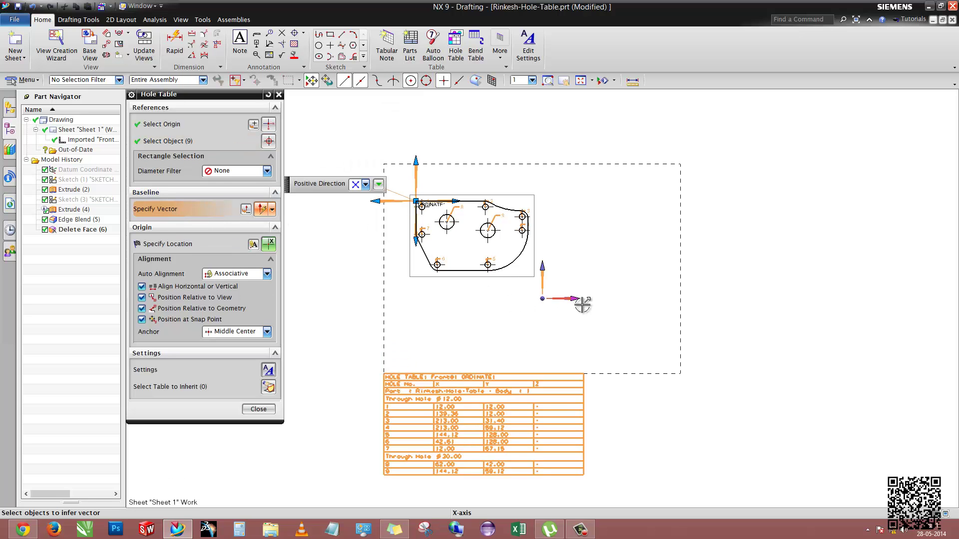
pyautogui.click(579, 300)
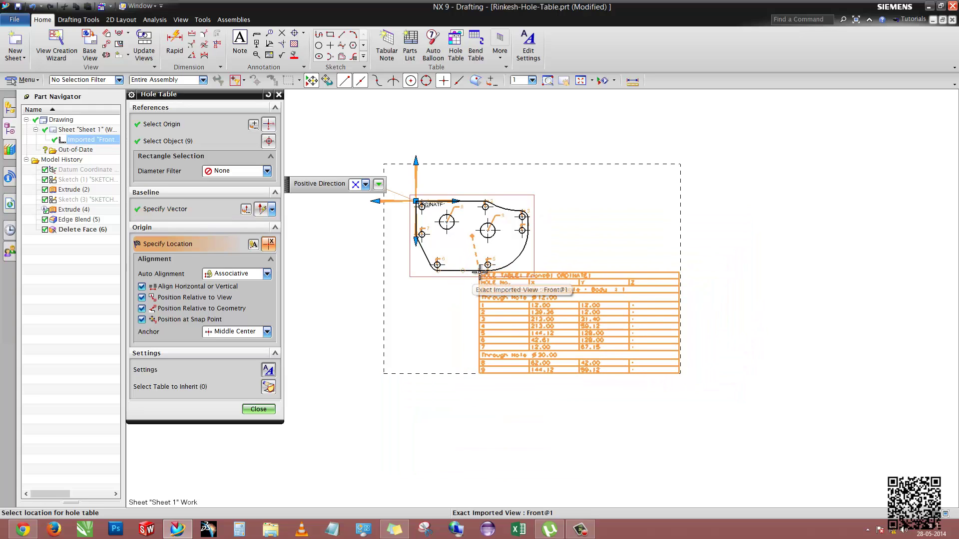
pyautogui.click(479, 270)
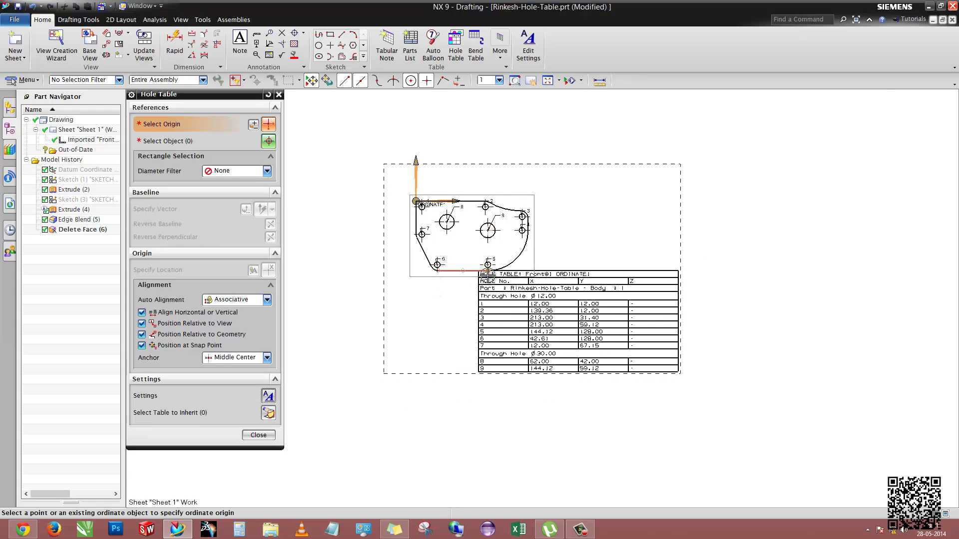
pyautogui.scroll(3, 446, 262)
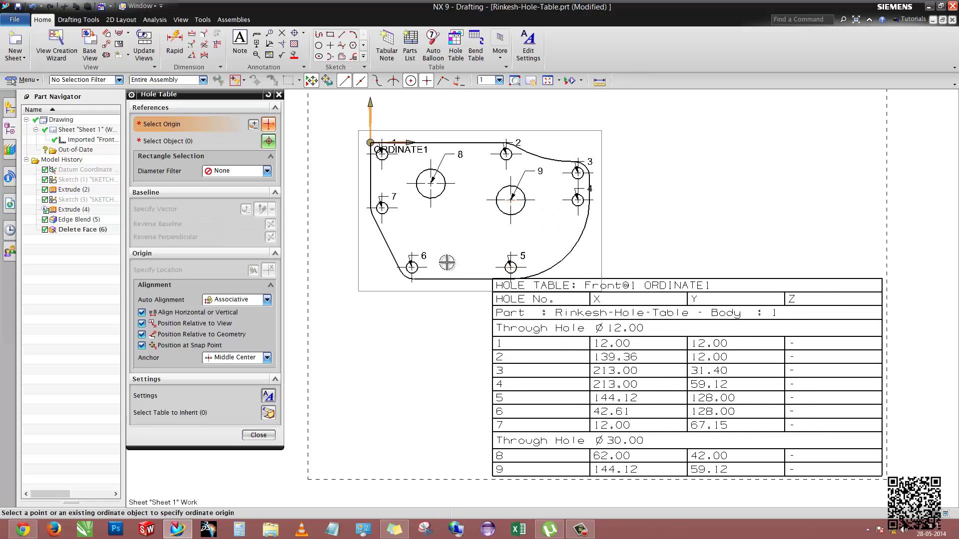
pyautogui.click(259, 435)
pyautogui.scroll(-3, 417, 296)
pyautogui.hotkey('ctrl', 'z')
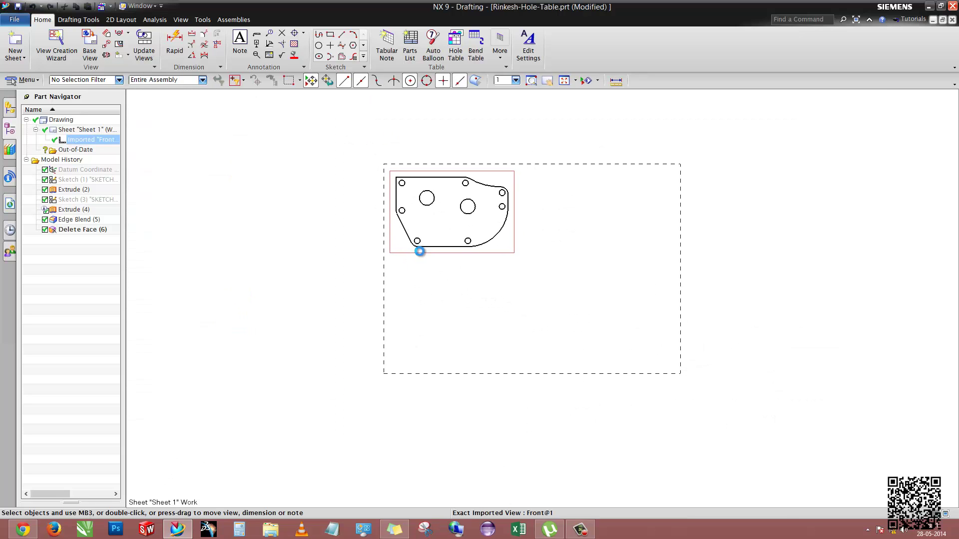
# Step: Redo the hole table and drag it just below the Front view inside the sheet border
pyautogui.hotkey('ctrl', 'y')
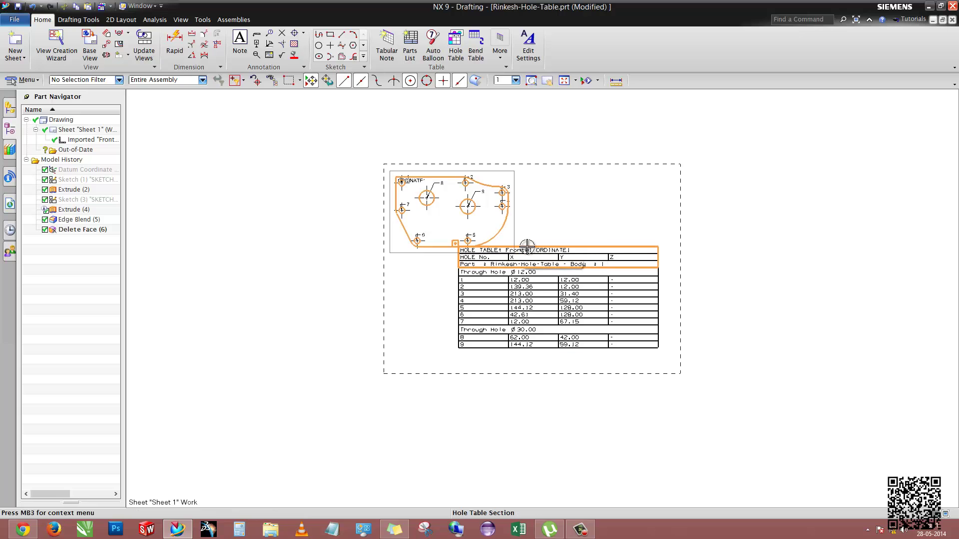
pyautogui.hotkey('ctrl', 'z')
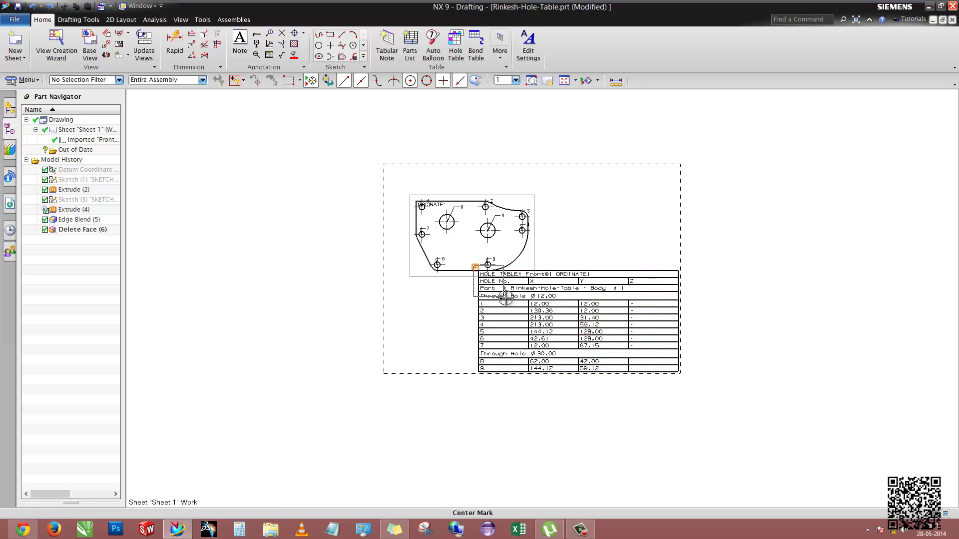
pyautogui.moveTo(476, 269)
pyautogui.mouseDown()
pyautogui.moveTo(491, 298)
pyautogui.moveTo(445, 255)
pyautogui.mouseUp()
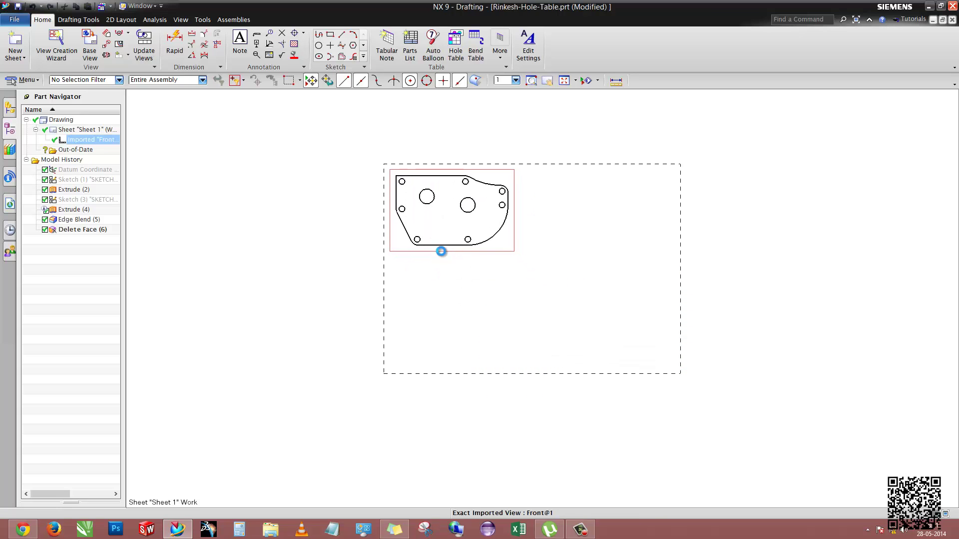
pyautogui.press('Escape')
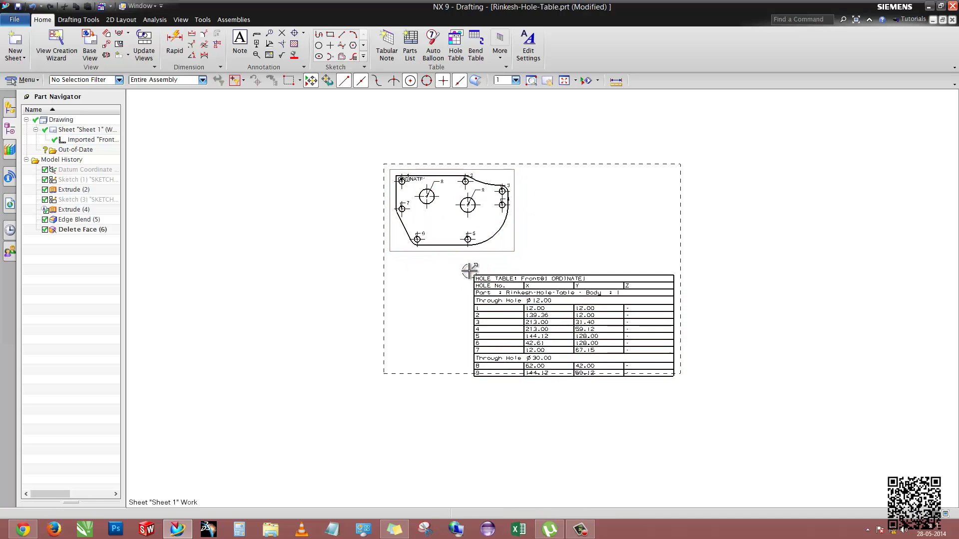
pyautogui.moveTo(469, 268); pyautogui.dragTo(469, 264)
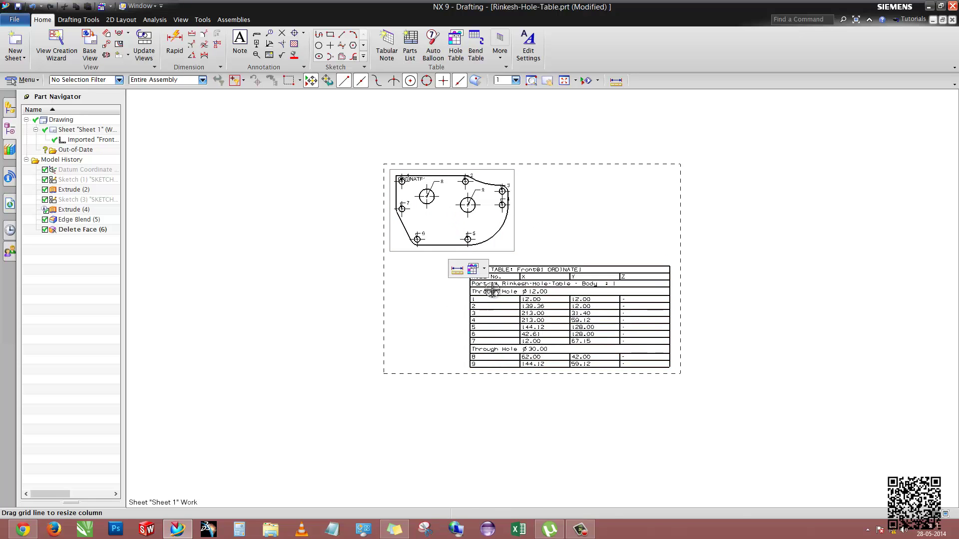
# Step: Zoom around the drawing and select hole 1's row in the table
pyautogui.scroll(3, 487, 281)
pyautogui.scroll(-1, 428, 215)
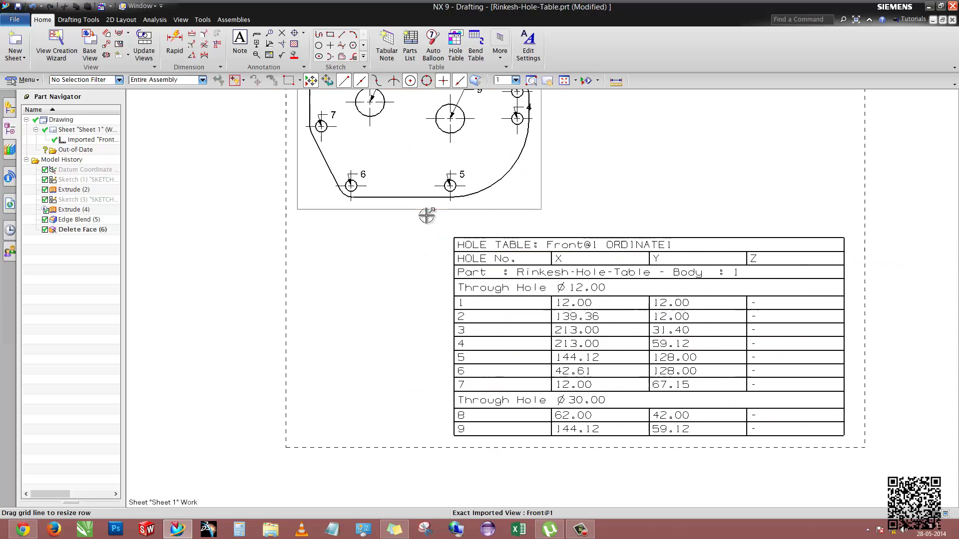
pyautogui.scroll(1, 482, 266)
pyautogui.scroll(1, 481, 266)
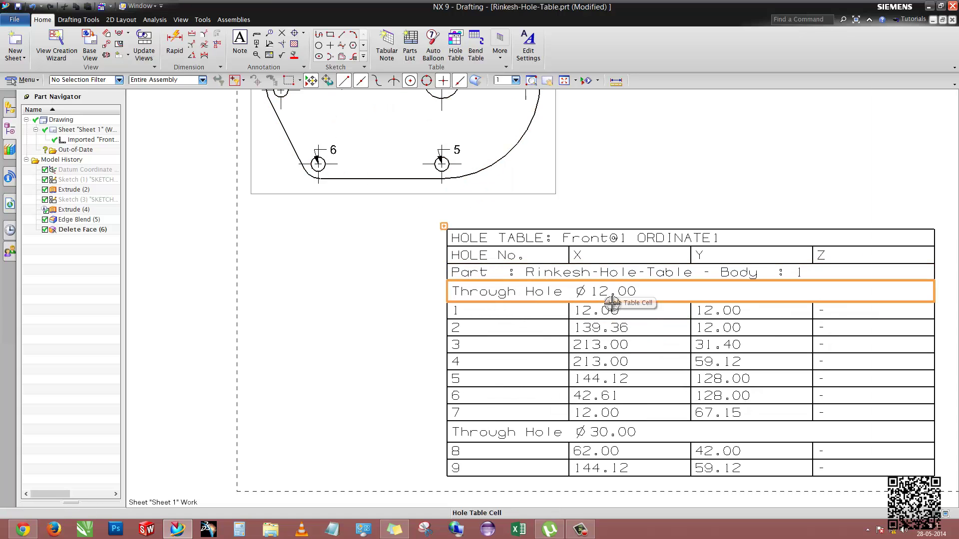
pyautogui.click(458, 313)
pyautogui.scroll(-2, 461, 341)
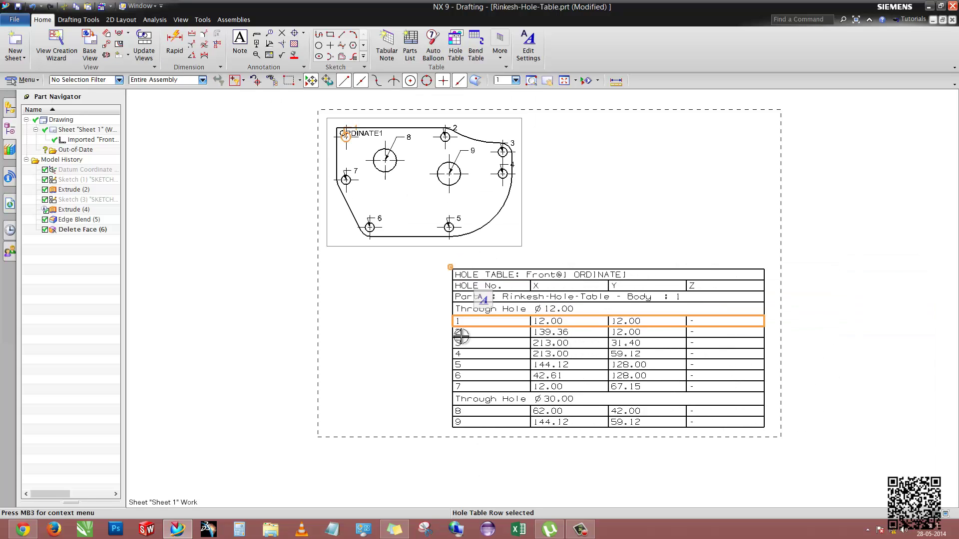
pyautogui.scroll(1, 329, 135)
pyautogui.scroll(3, 332, 139)
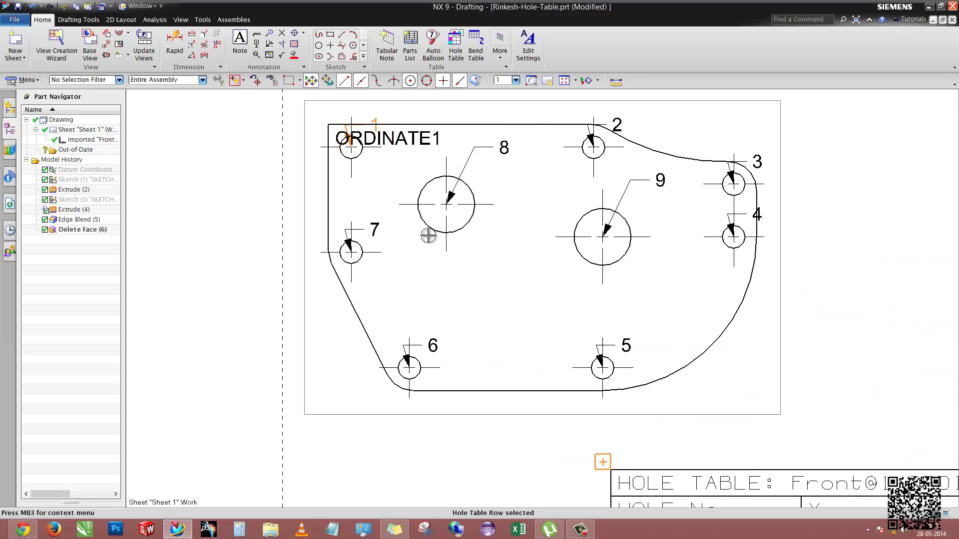
pyautogui.scroll(-2, 362, 155)
pyautogui.scroll(3, 362, 155)
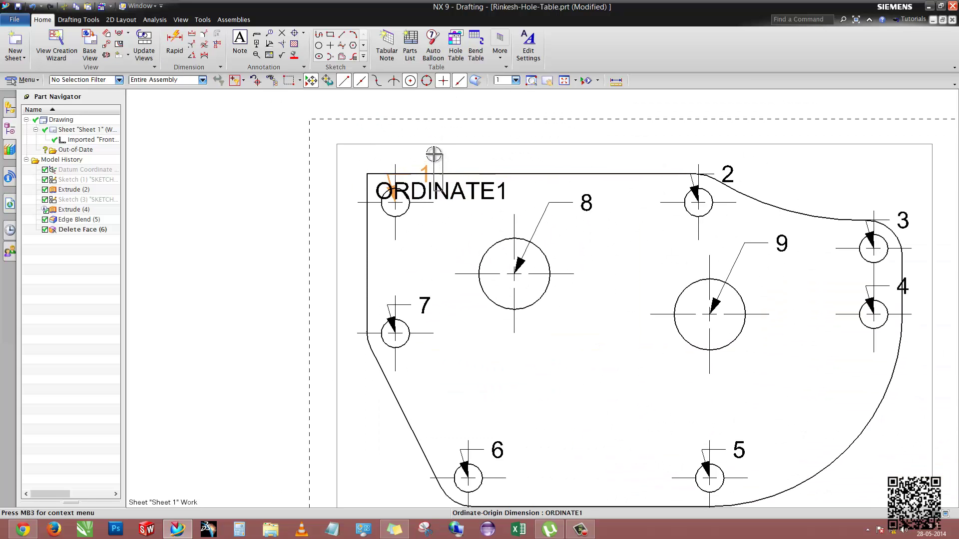
# Step: Select the ORDINATE1 origin label and open its text settings
pyautogui.click(452, 194)
pyautogui.rightClick(452, 194)
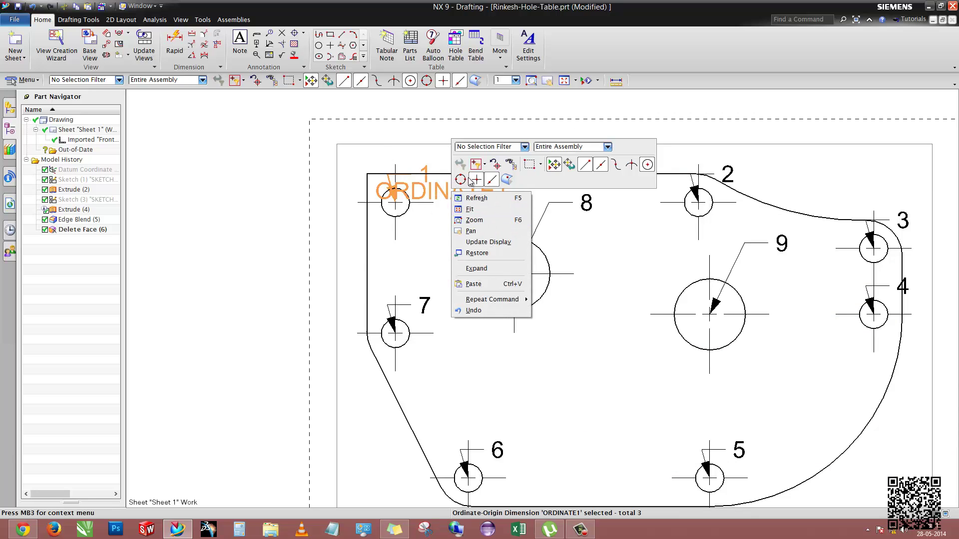
pyautogui.click(425, 223)
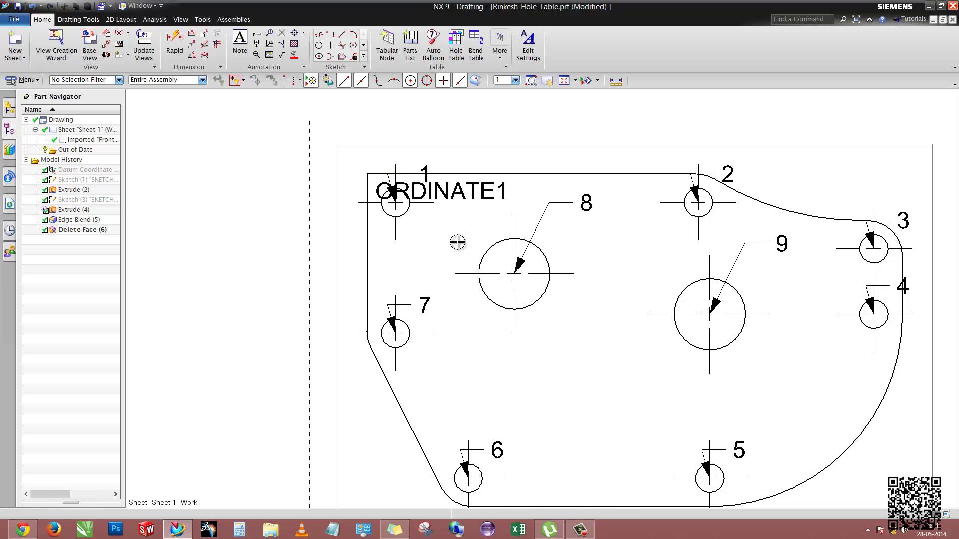
pyautogui.click(457, 200)
pyautogui.click(461, 175)
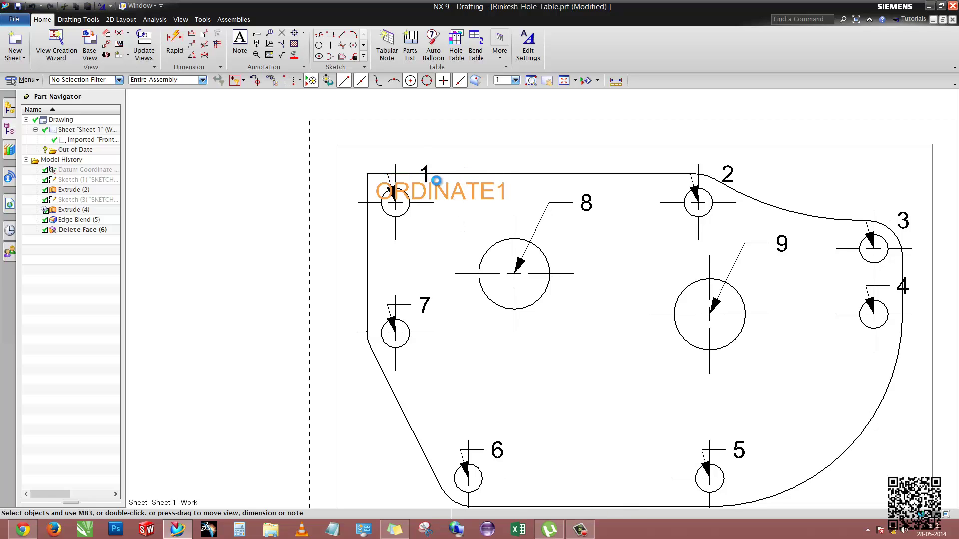
# Step: Set the ORDINATE1 label font to blackfont, then correct it to blockfont
pyautogui.click(315, 170)
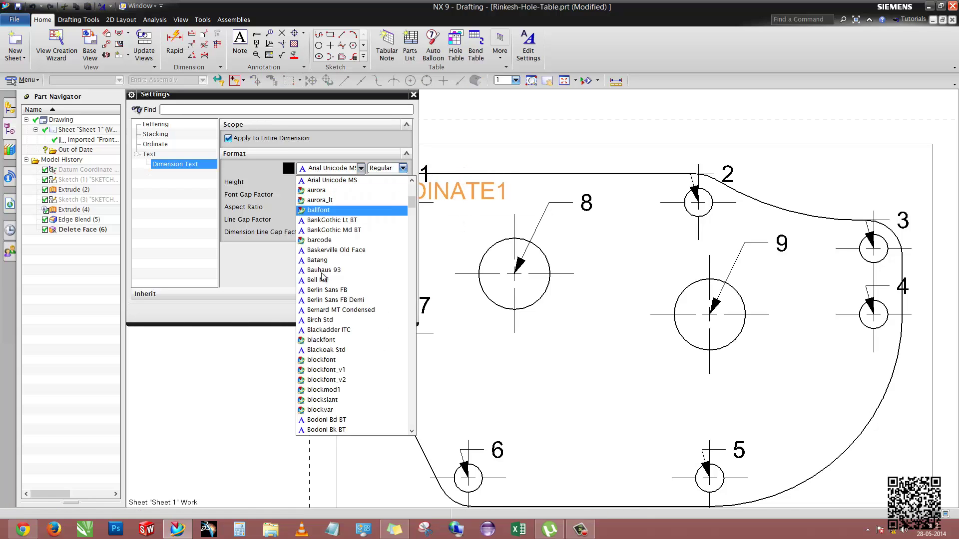
pyautogui.click(340, 341)
pyautogui.write('2')
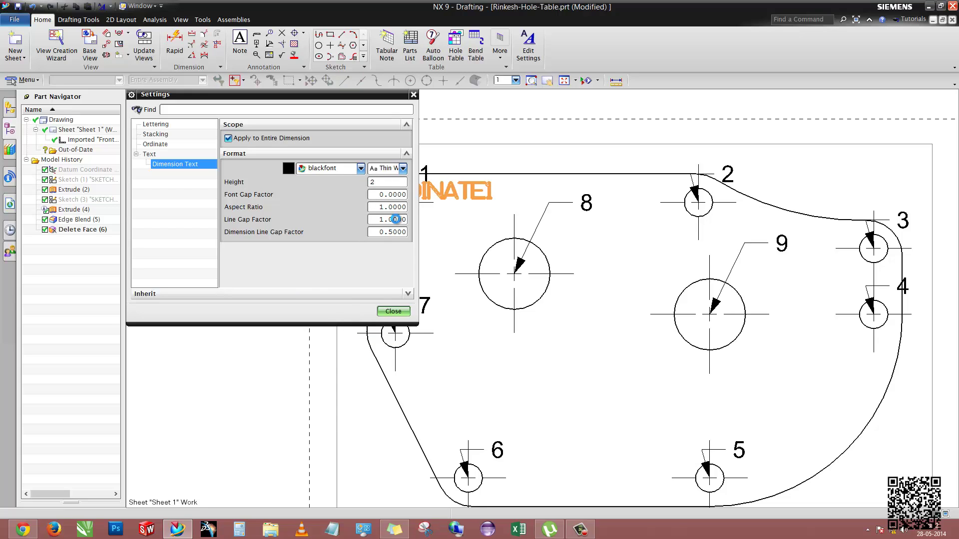
pyautogui.click(393, 311)
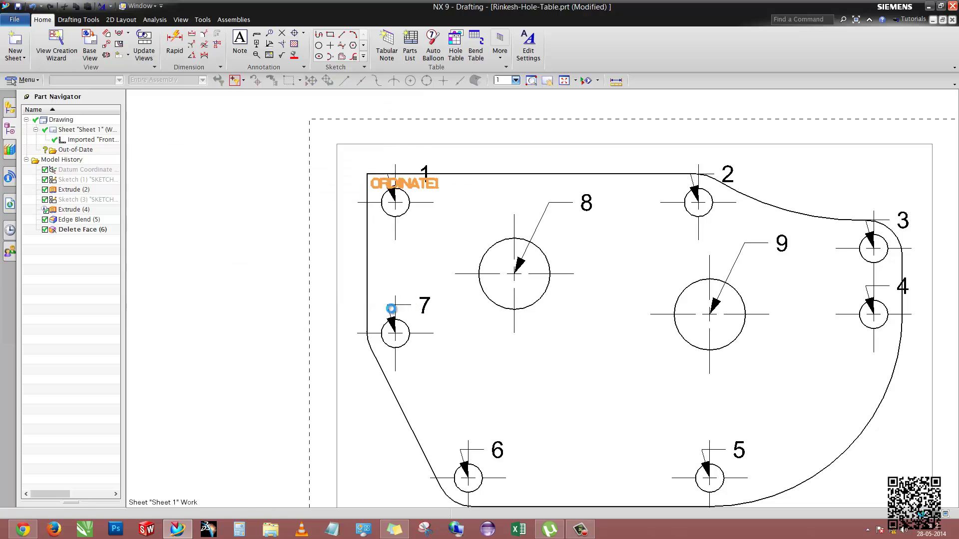
pyautogui.click(421, 195)
pyautogui.rightClick(421, 195)
pyautogui.click(403, 176)
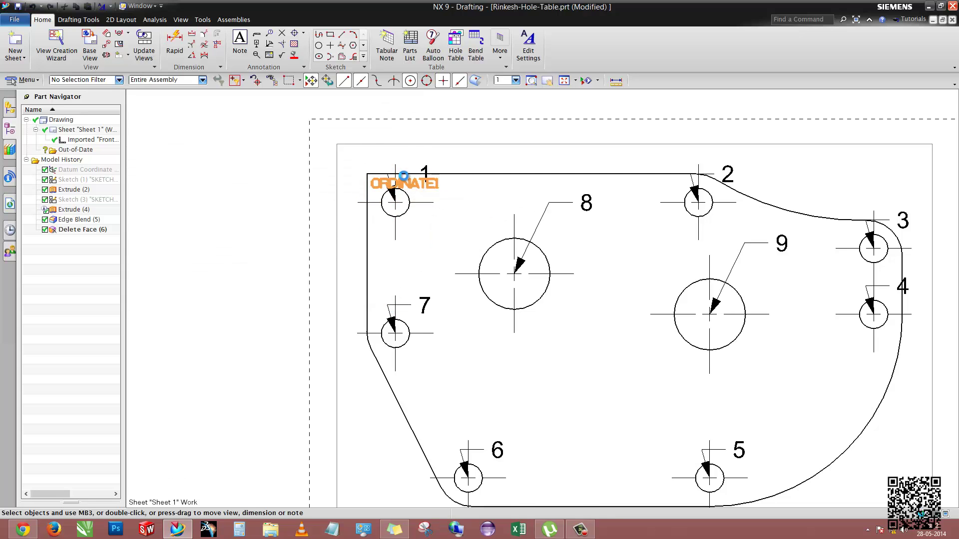
pyautogui.click(310, 170)
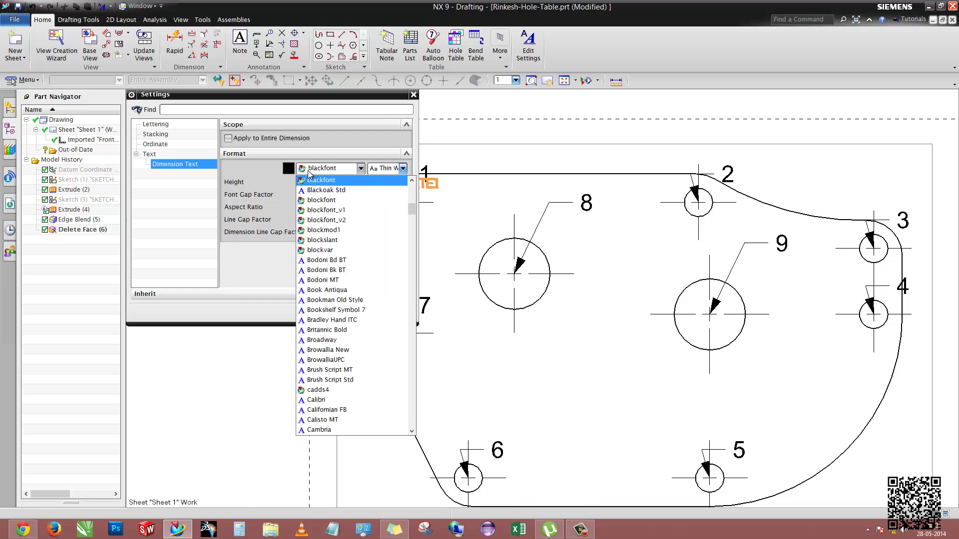
pyautogui.click(326, 200)
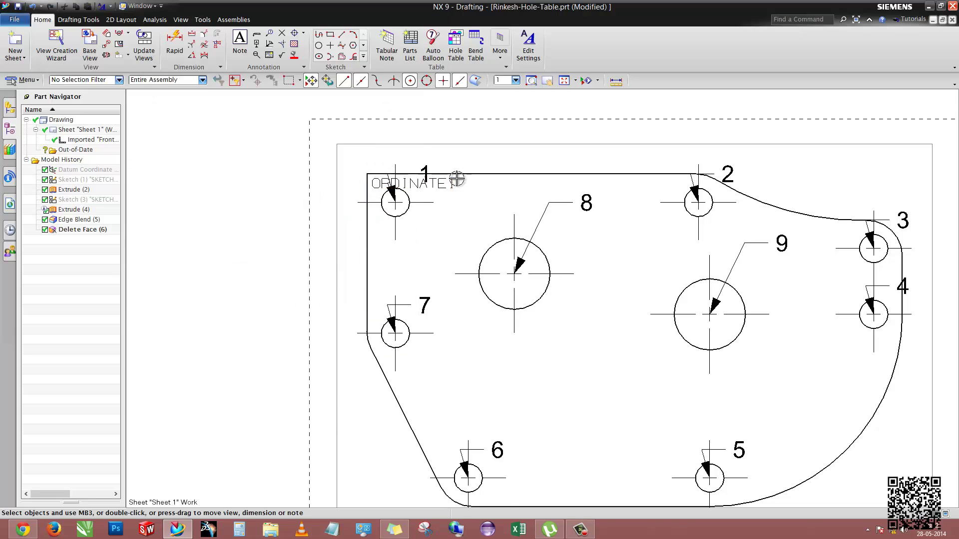
pyautogui.click(385, 315)
# Step: Drag hole labels 1 to 4 beside their holes with short leaders
pyautogui.moveTo(367, 154); pyautogui.dragTo(464, 232)
pyautogui.moveTo(585, 204); pyautogui.dragTo(585, 239)
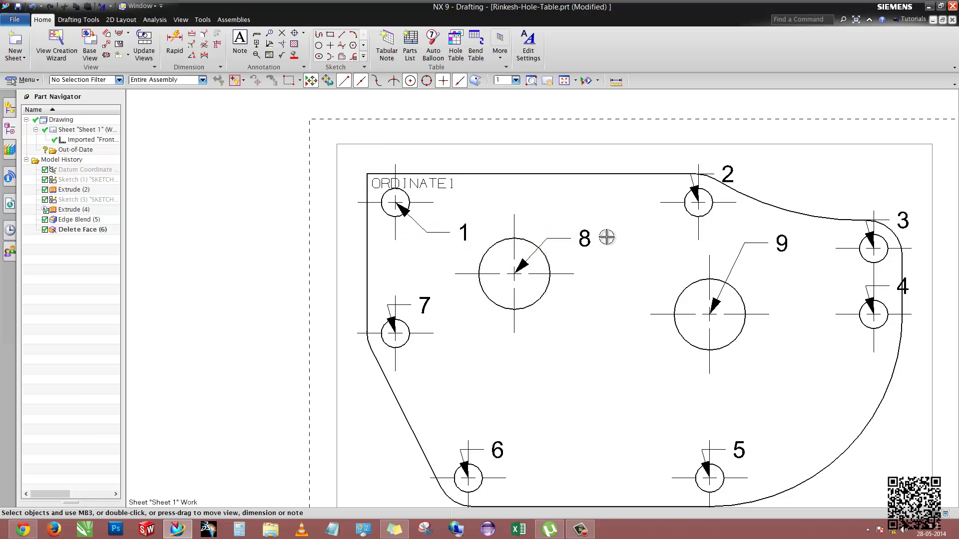
pyautogui.moveTo(726, 174); pyautogui.dragTo(639, 191)
pyautogui.moveTo(784, 244); pyautogui.dragTo(771, 275)
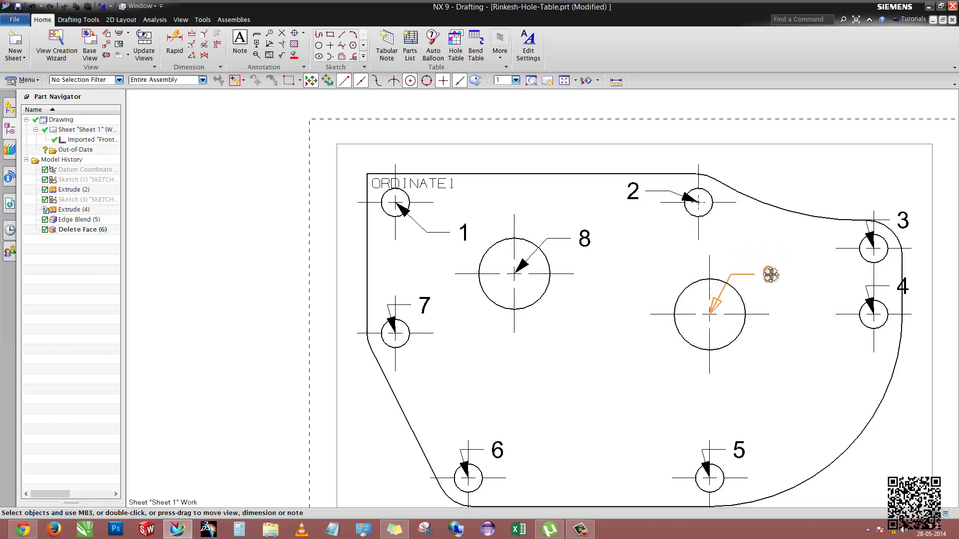
pyautogui.moveTo(858, 236); pyautogui.dragTo(807, 233)
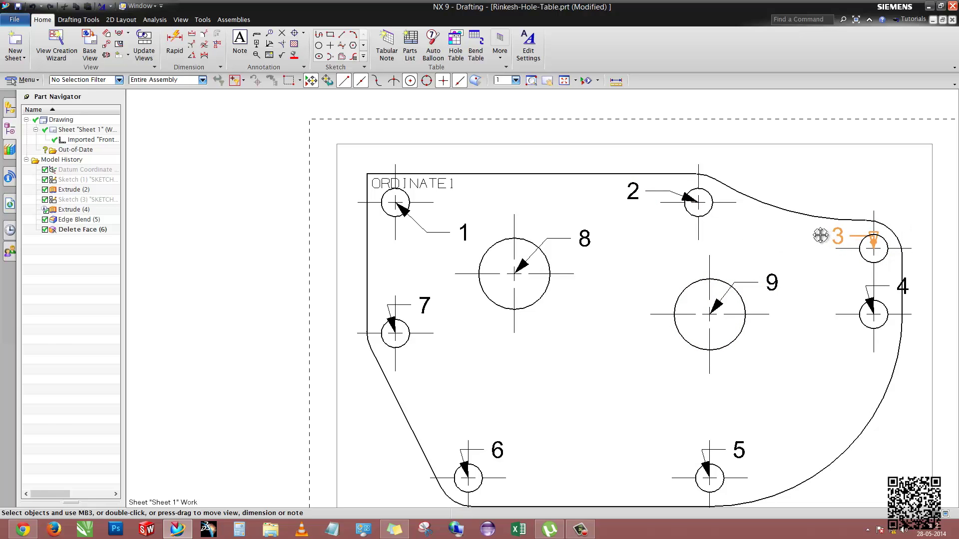
pyautogui.moveTo(873, 288); pyautogui.dragTo(813, 296)
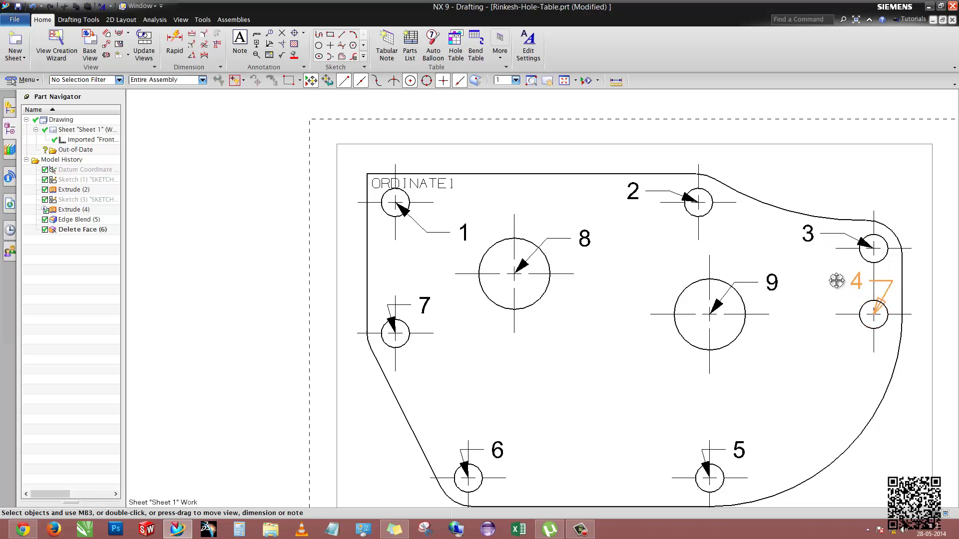
pyautogui.moveTo(808, 233); pyautogui.dragTo(815, 234)
# Step: Move hole labels 5, 6 and 7 next to their holes
pyautogui.scroll(3, 811, 250)
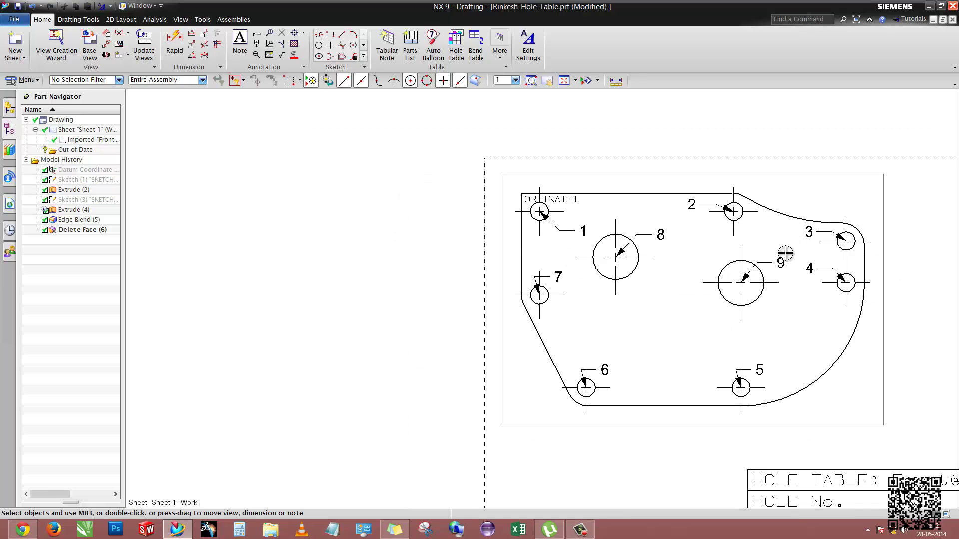
pyautogui.scroll(-2, 758, 374)
pyautogui.moveTo(757, 371); pyautogui.dragTo(779, 375)
pyautogui.moveTo(566, 370); pyautogui.dragTo(585, 375)
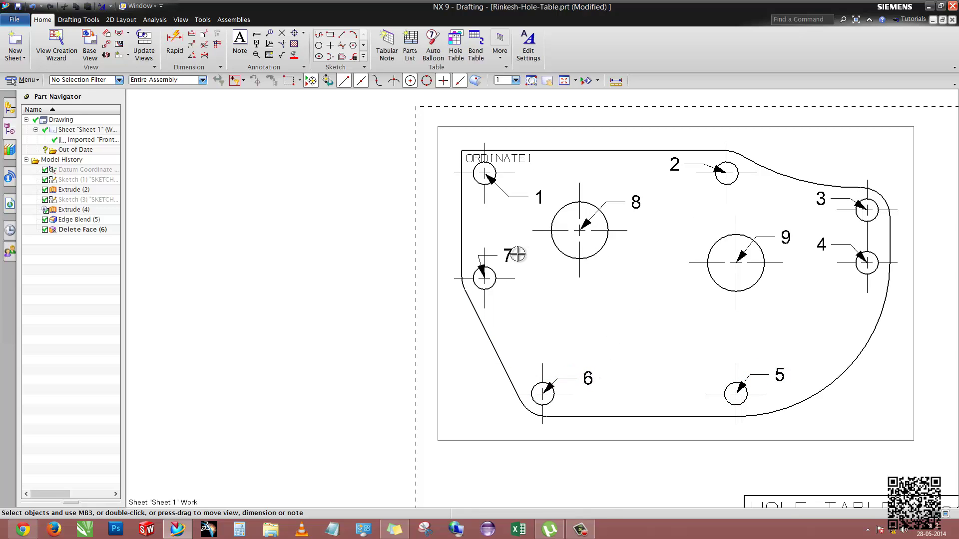
pyautogui.moveTo(518, 255); pyautogui.dragTo(533, 258)
# Step: Zoom to the hole table and highlight holes 1 and 2 from their rows
pyautogui.scroll(-3, 406, 195)
pyautogui.scroll(-2, 374, 140)
pyautogui.scroll(2, 577, 382)
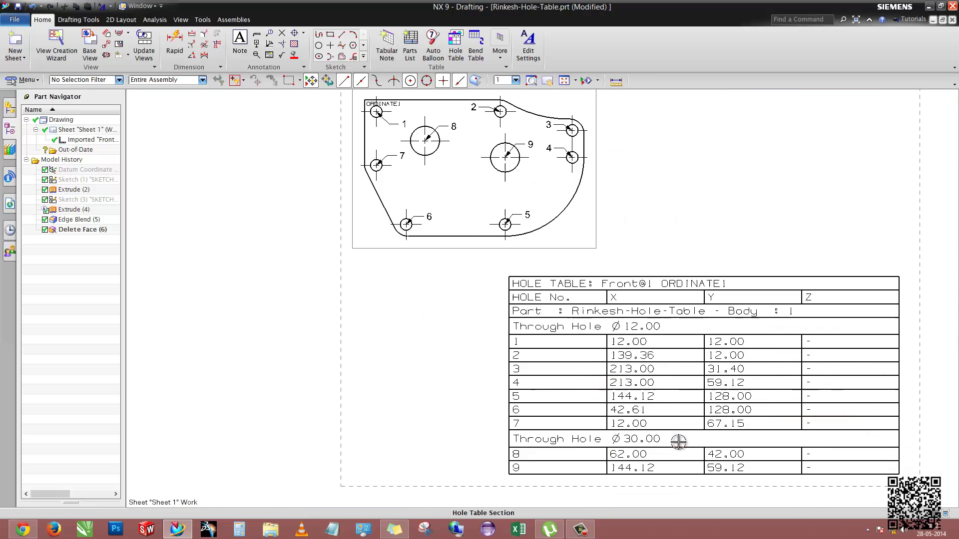
pyautogui.scroll(2, 559, 349)
pyautogui.click(548, 317)
pyautogui.scroll(-2, 603, 350)
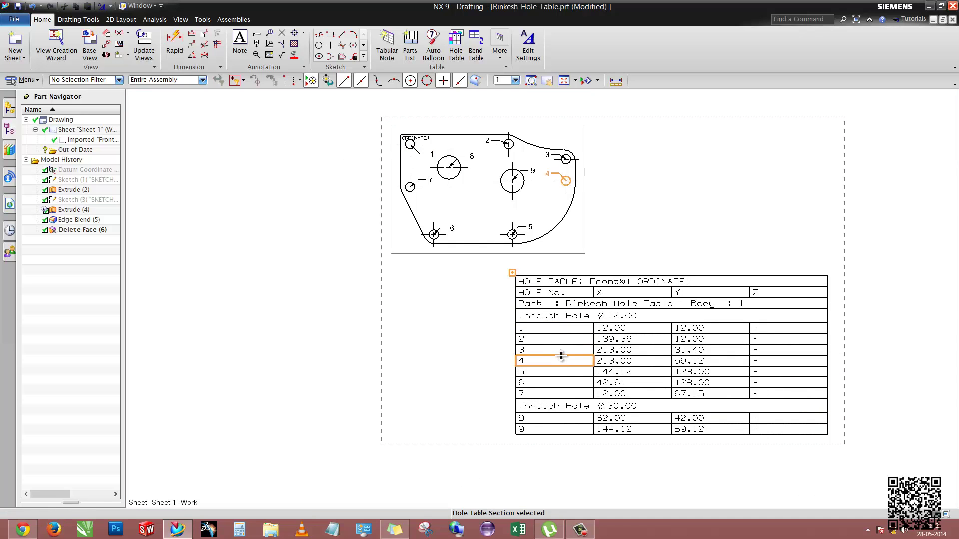
pyautogui.click(543, 339)
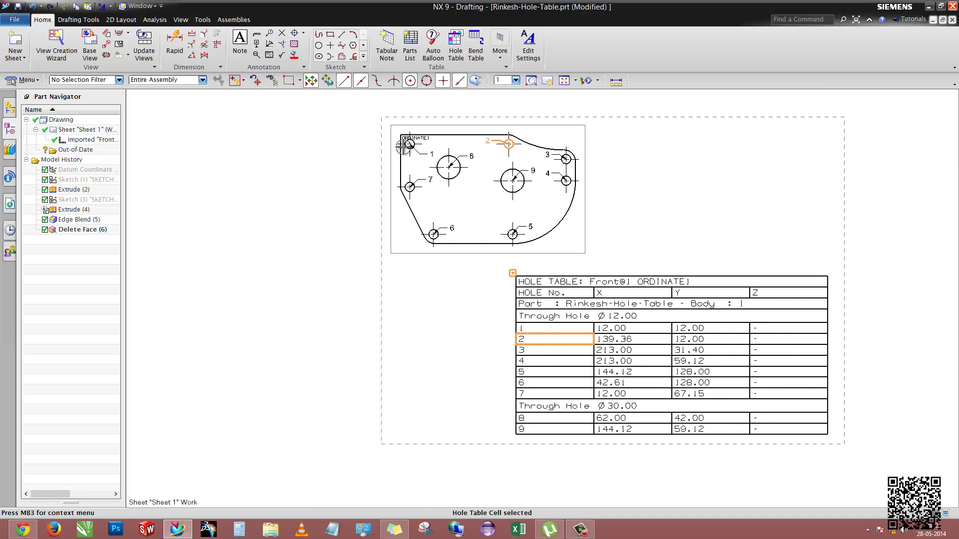
# Step: Highlight the Through Hole Ø30.00 group and hole 9 from their table rows
pyautogui.scroll(2, 399, 134)
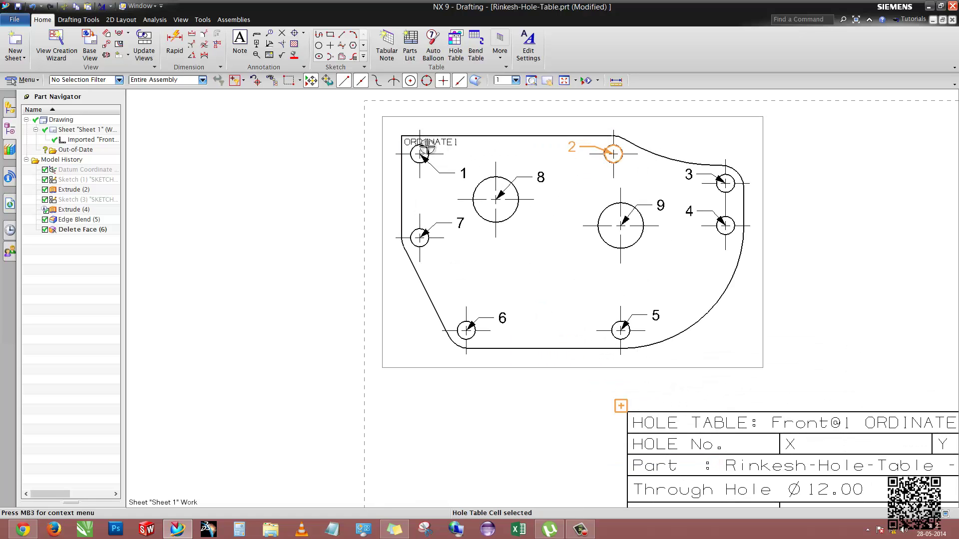
pyautogui.scroll(-2, 430, 222)
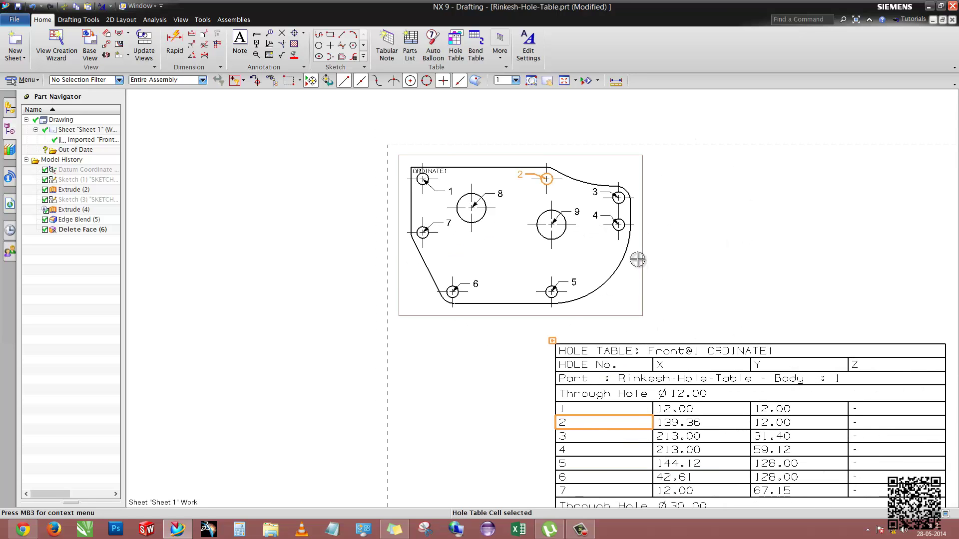
pyautogui.scroll(-2, 637, 259)
pyautogui.scroll(3, 664, 363)
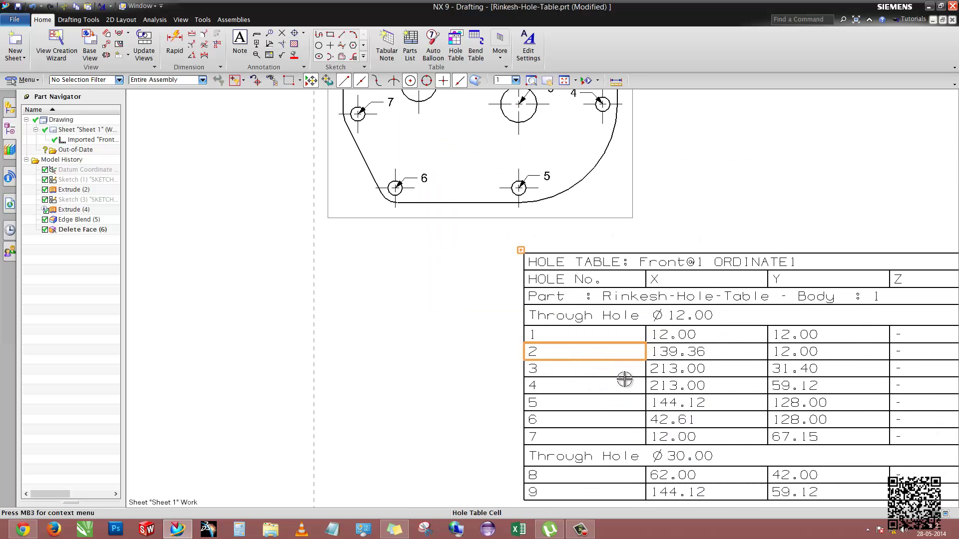
pyautogui.scroll(-2, 662, 369)
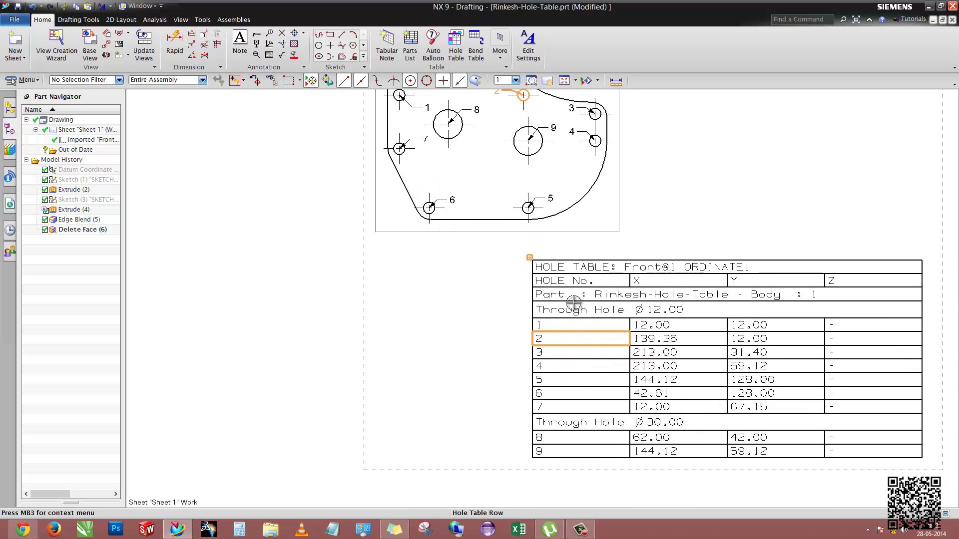
pyautogui.click(615, 422)
pyautogui.scroll(-1, 615, 423)
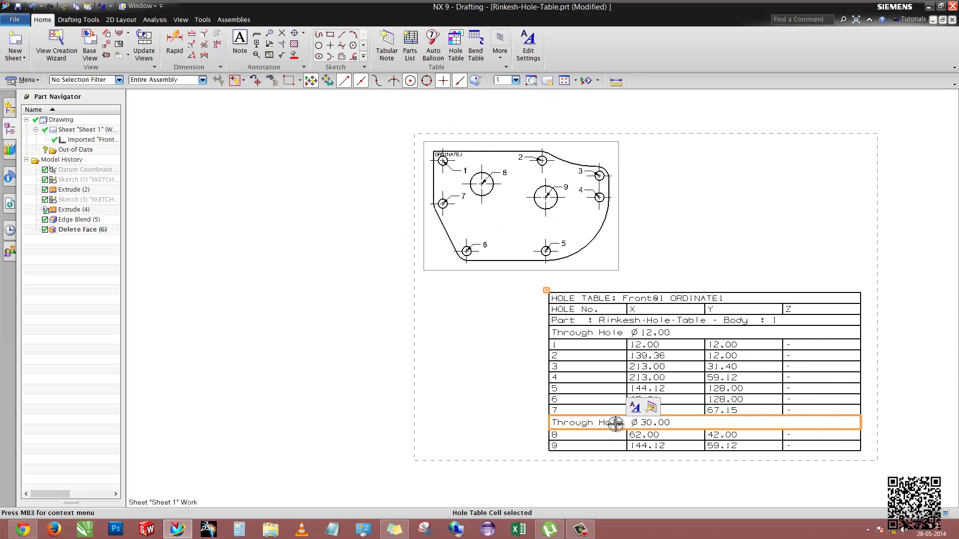
pyautogui.click(604, 447)
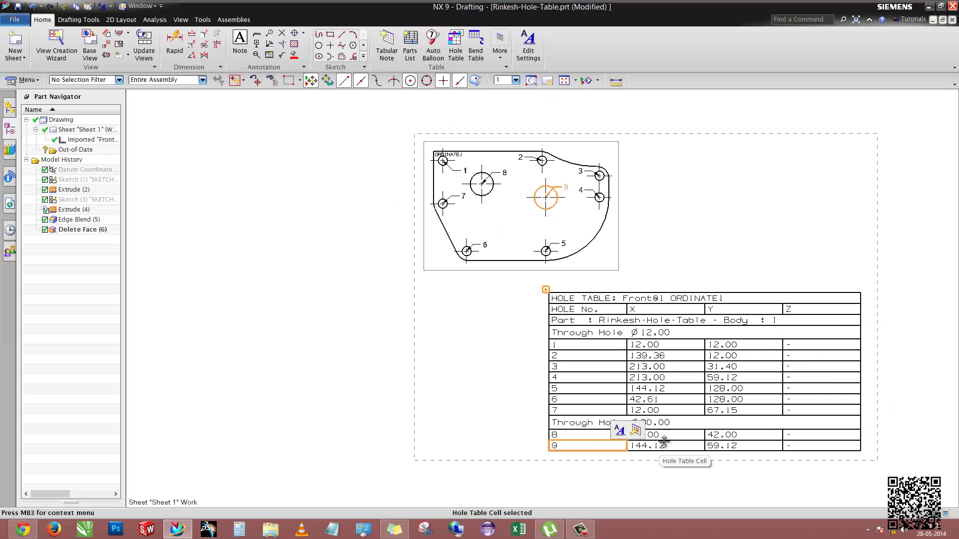
# Step: Dismiss the sheet's context menu unchanged and bring up the File menu
pyautogui.scroll(-1, 624, 306)
pyautogui.rightClick(371, 203)
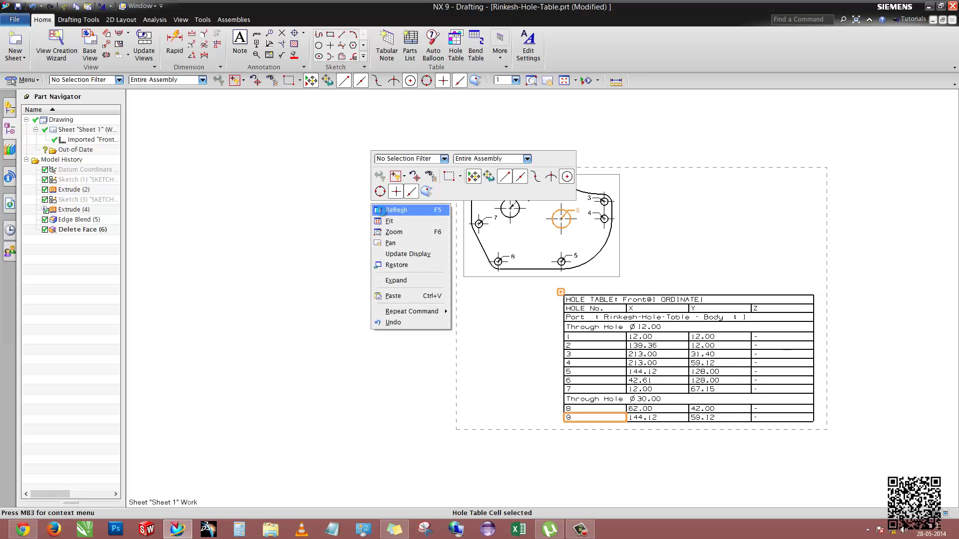
pyautogui.click(325, 200)
pyautogui.click(20, 21)
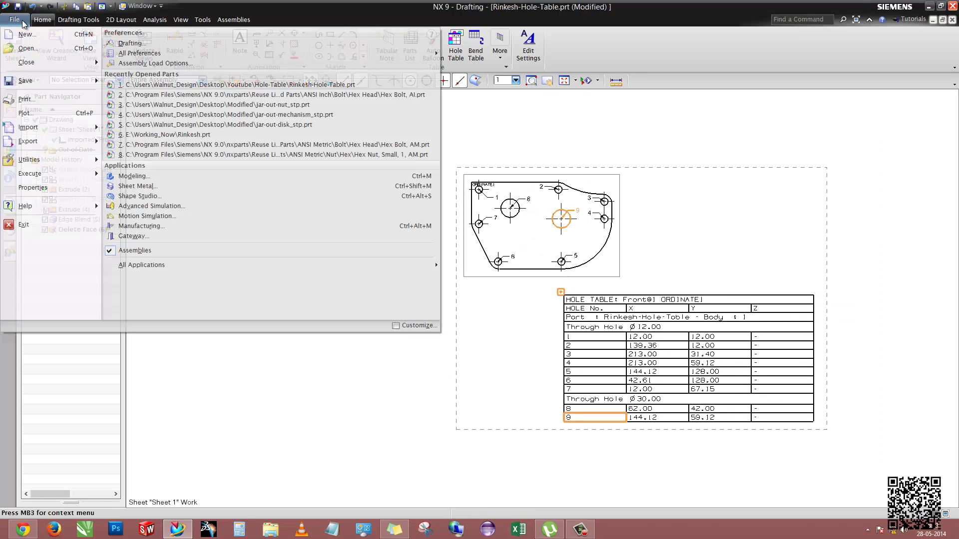
pyautogui.moveTo(26, 81)
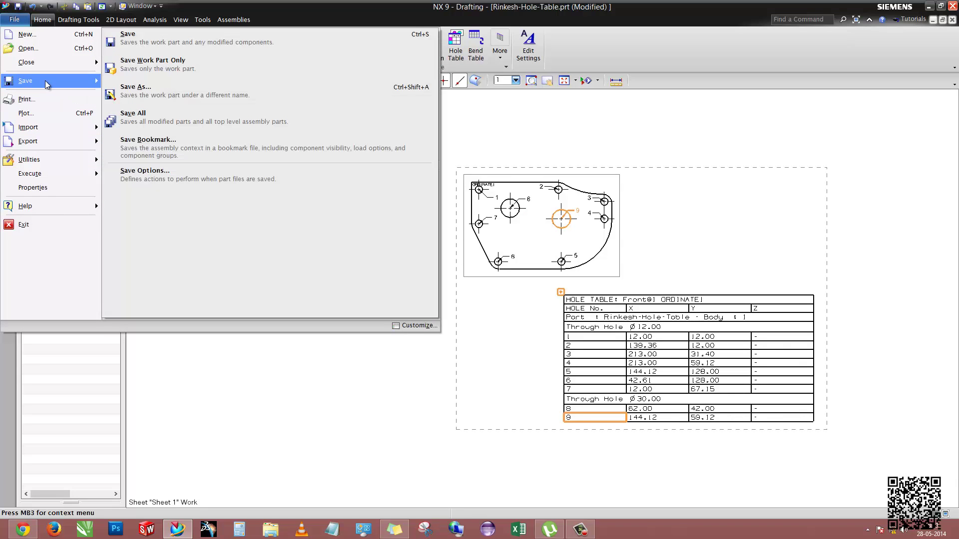
# Step: Save the drawing part file with File > Save > Save
pyautogui.click(130, 59)
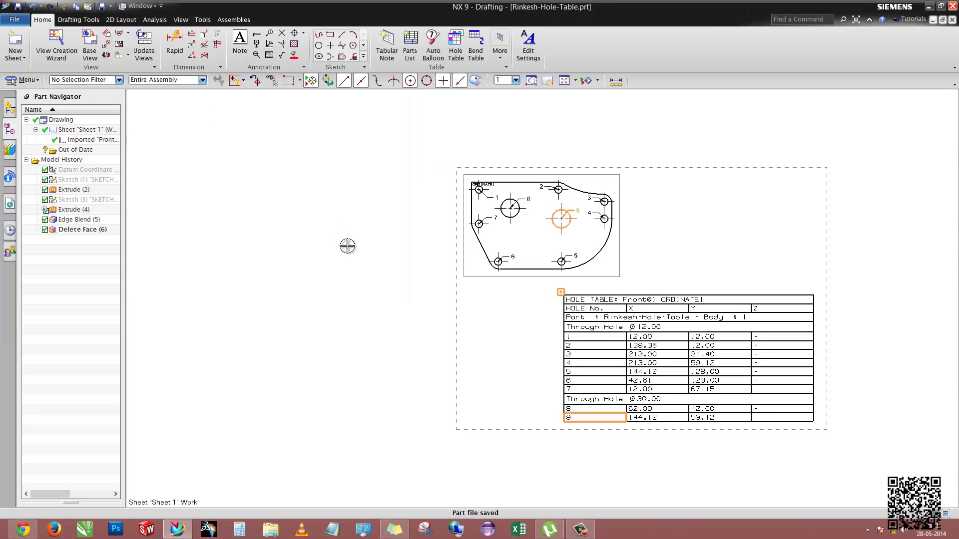